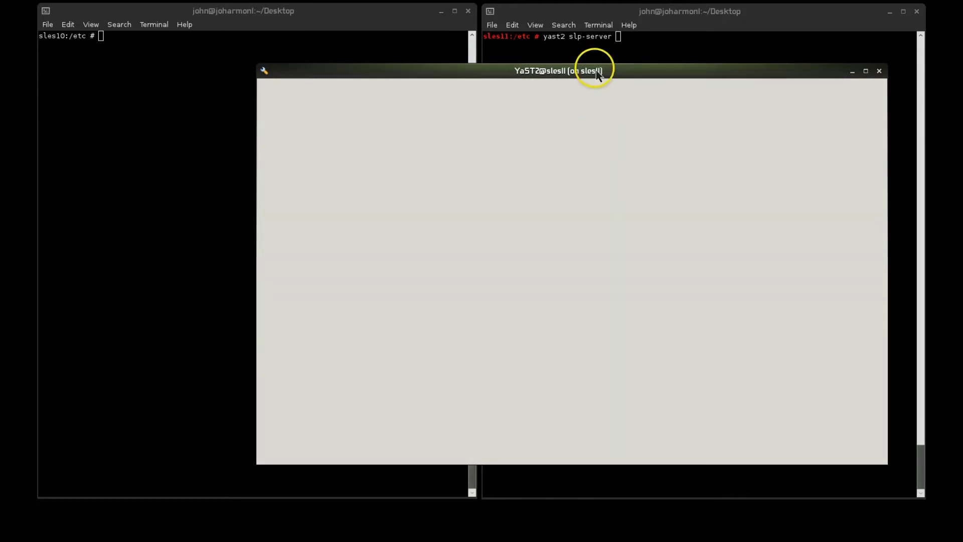
Drag the newly opened YaST2 SLP server window to the right, clear of the sles10 terminal.
left_click_drag(626, 75, 649, 69)
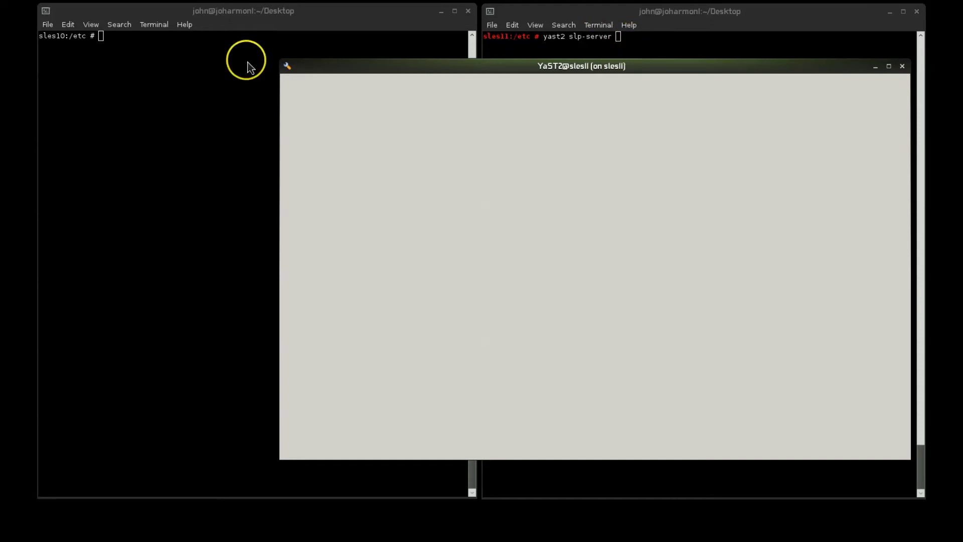
Open slp.conf in vi on sles10 and go to the net.slp.useScopes line.
left_click(196, 74)
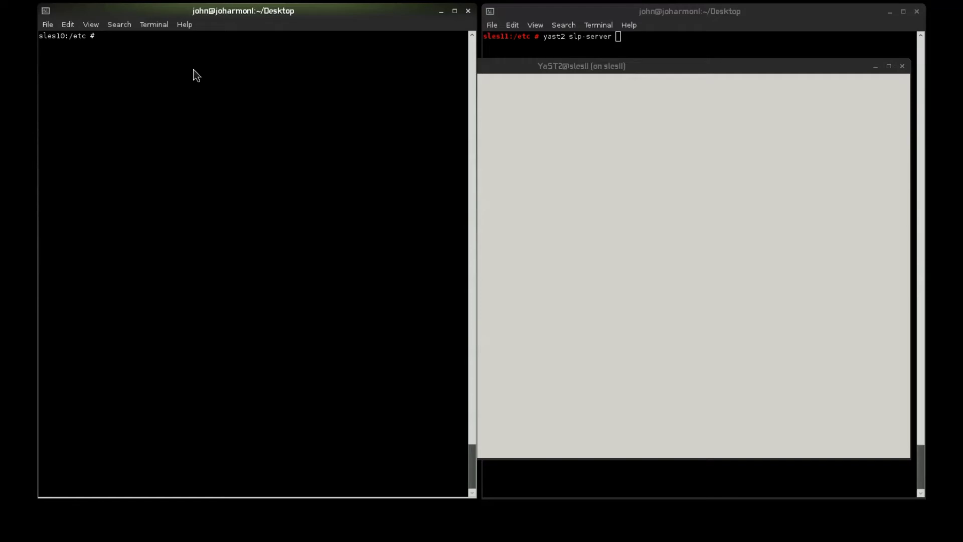
type("vi slp.conf")
key("Return")
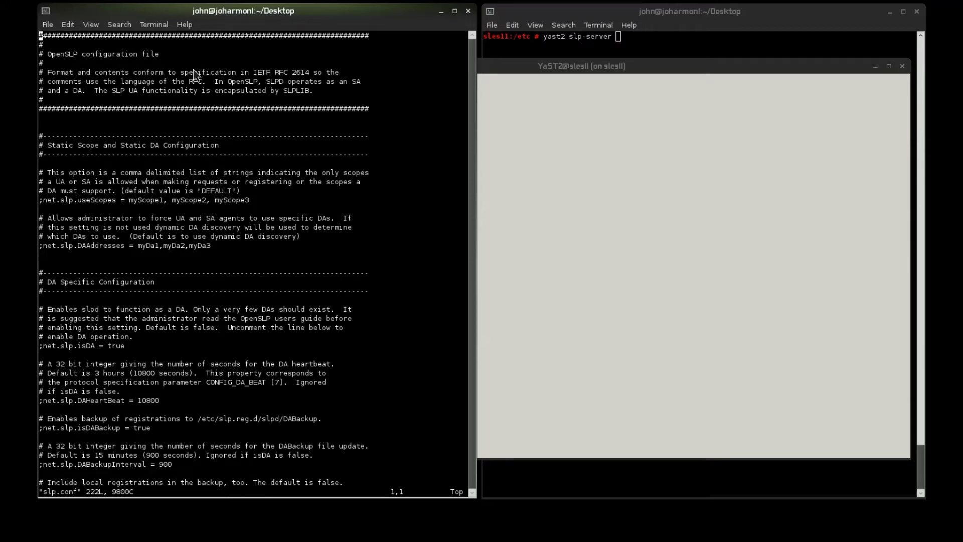
key("Down")
key("Down")
key("Down")
key("Down")
key("Down")
key("Down")
key("Down")
key("Down")
key("Down")
key("Down")
key("Down")
key("Down")
key("Down")
key("Down")
key("Down")
key("Down")
key("Down")
key("Down")
key("Up")
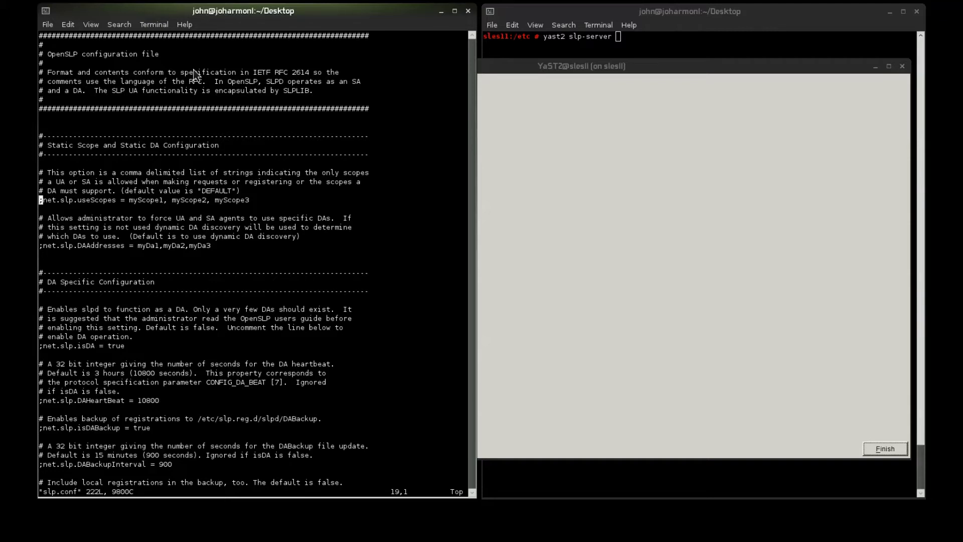
key("shift+g")
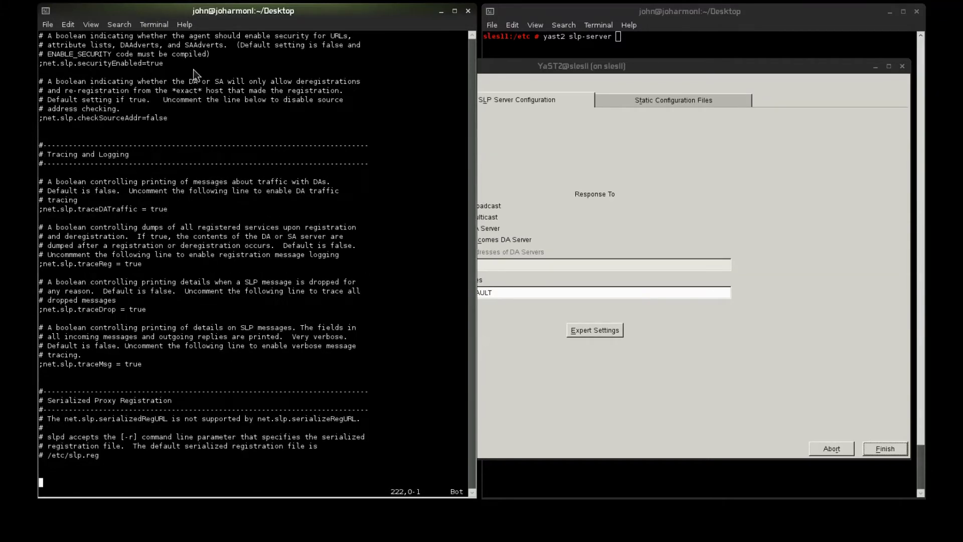
key("shift+p")
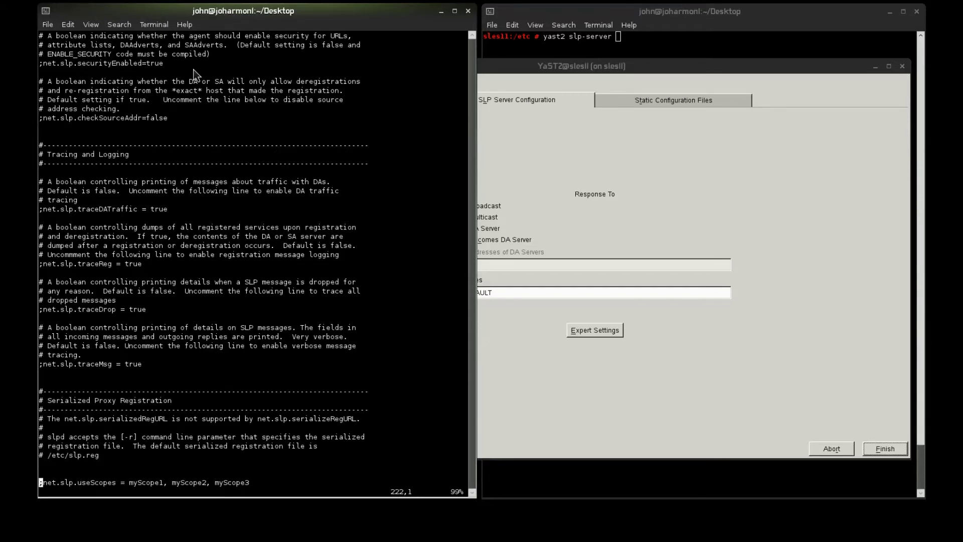
key("d")
key("d")
key("g")
key("g")
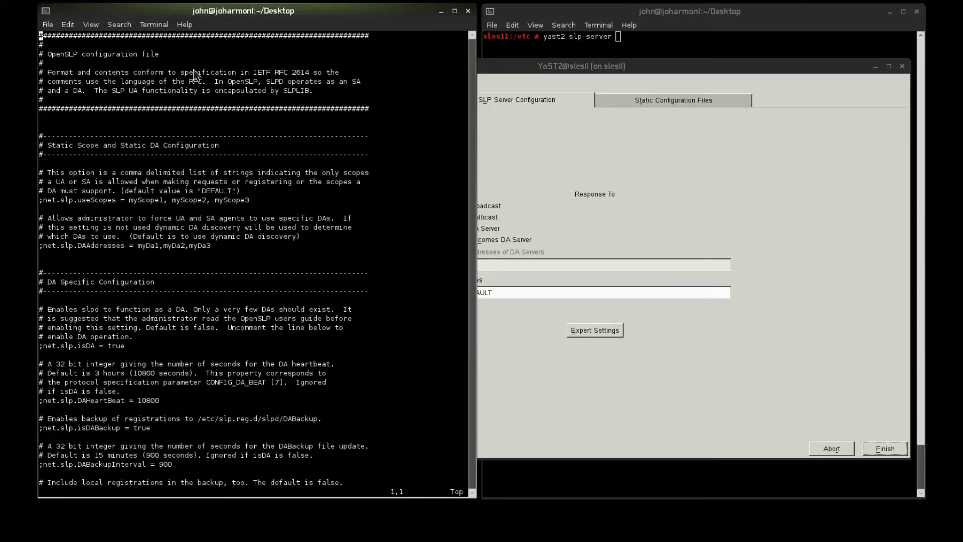
key("j")
key("j")
key("j")
key("j")
key("j")
key("j")
key("j")
key("j")
key("j")
key("j")
key("j")
key("j")
key("j")
key("j")
key("j")
key("j")
key("j")
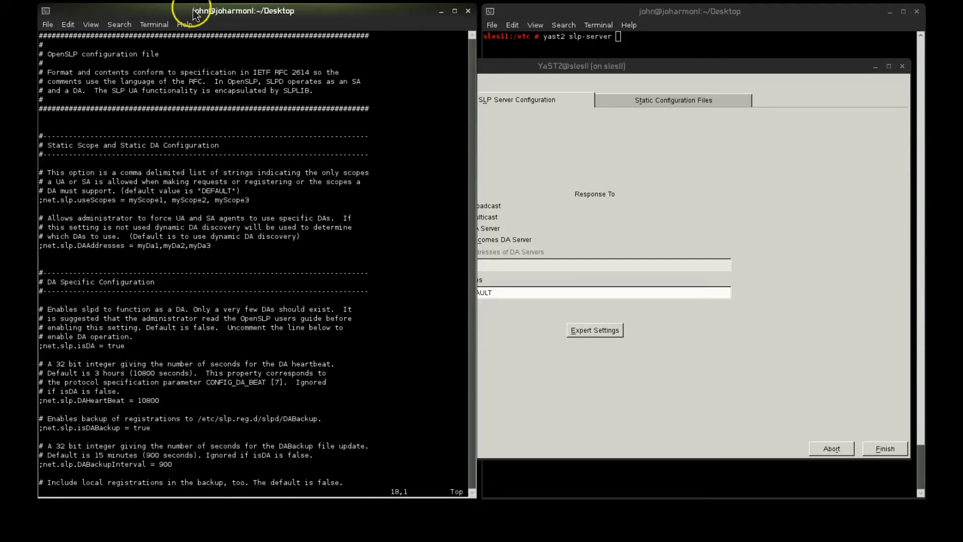
left_click_drag(60, 172, 177, 190)
left_click_drag(78, 218, 214, 235)
left_click_drag(44, 336, 189, 323)
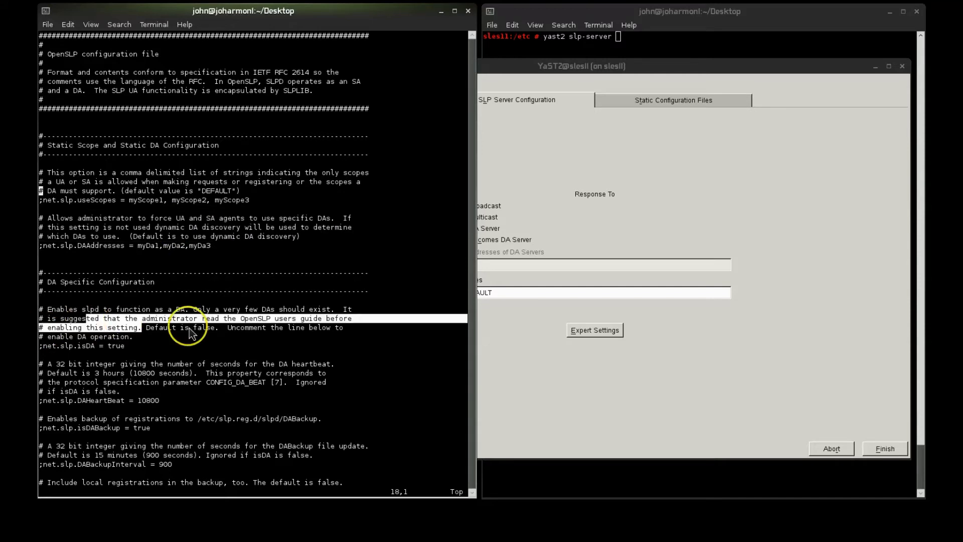
left_click_drag(189, 264, 253, 194)
left_click(266, 203)
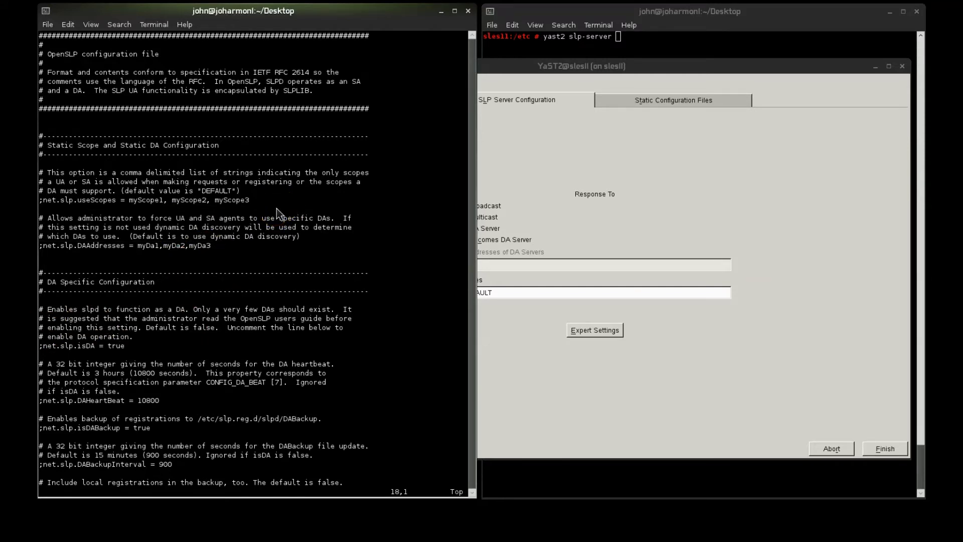
key("j")
Add an uncommented copy of the useScopes line with its scope set to ilikesuse.
key("y")
key("y")
key("P")
key("i")
key("Down")
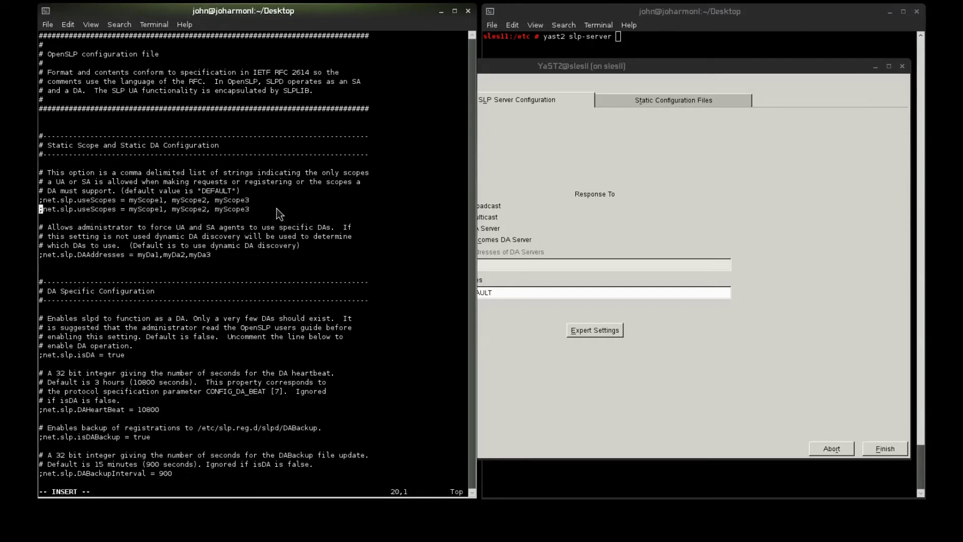
key("Delete")
key("Right")
key("Right")
key("Right")
key("Right")
key("Right")
key("Right")
key("Right")
key("Right")
key("Right")
key("Right")
key("Right")
key("Right")
key("Right")
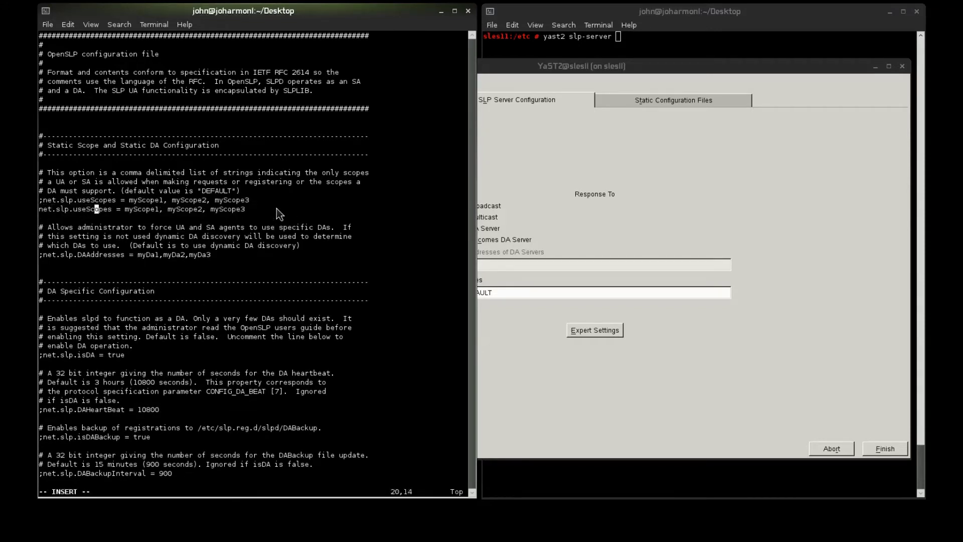
key("Right")
key("Right")
key("Right")
key("Right")
key("Right")
key("Right")
key("Right")
key("Escape")
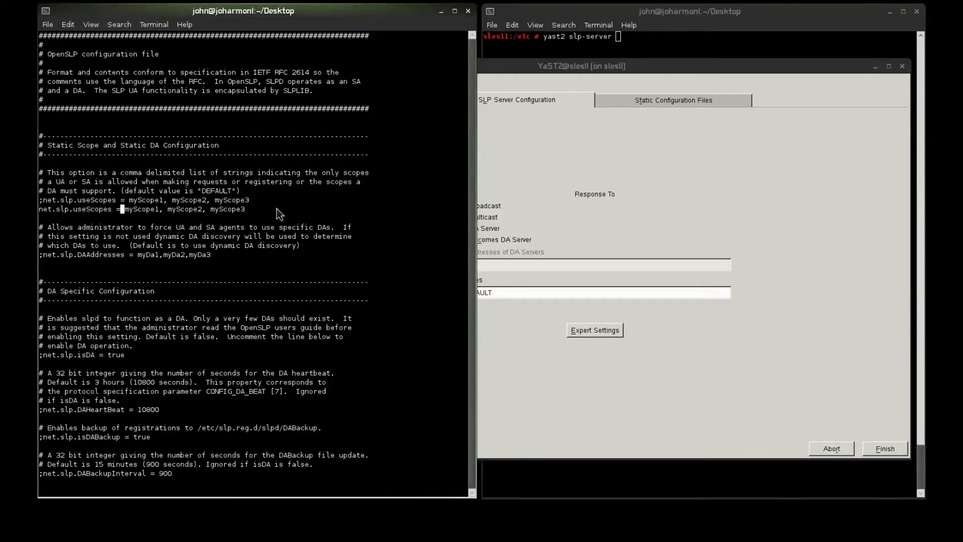
key("shift+d")
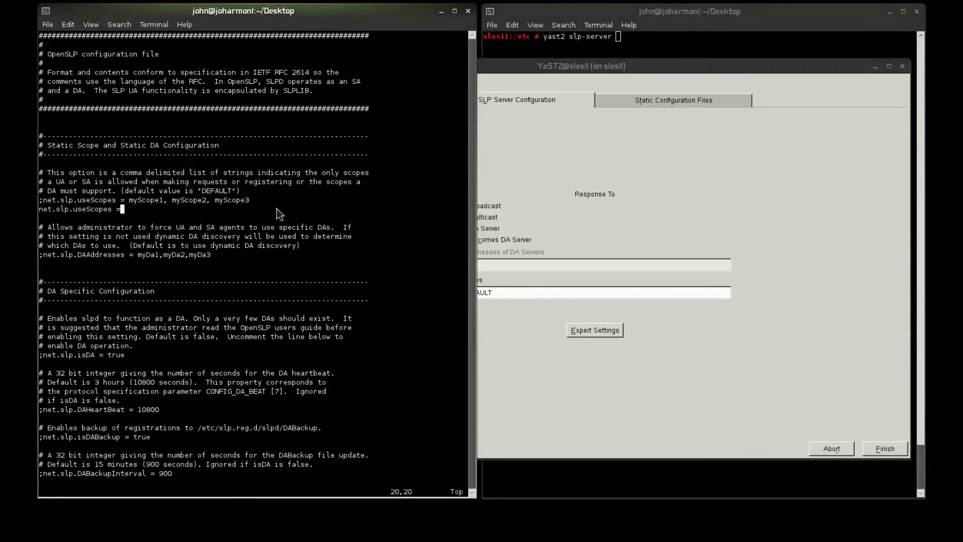
key("Down")
key("i")
key("Up")
key("End")
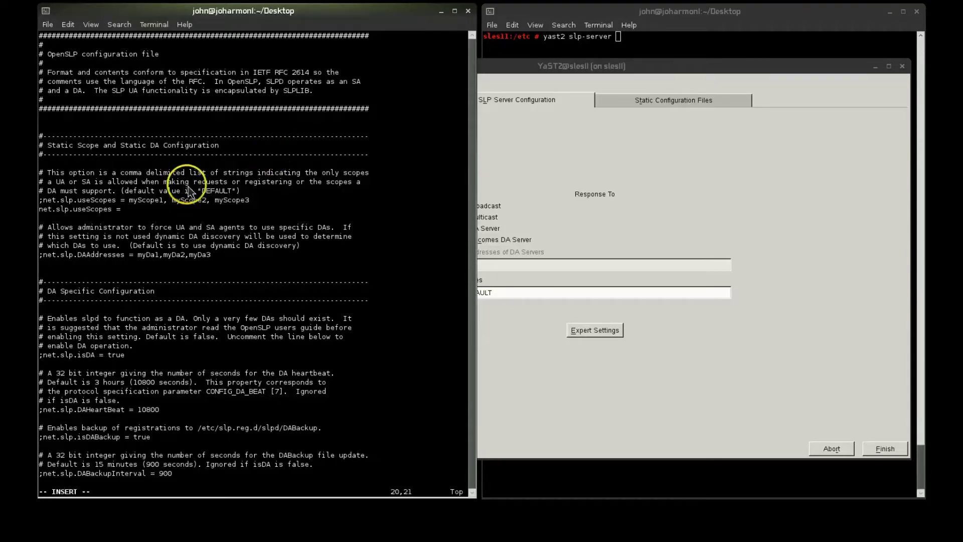
left_click_drag(203, 191, 231, 192)
left_click(209, 194)
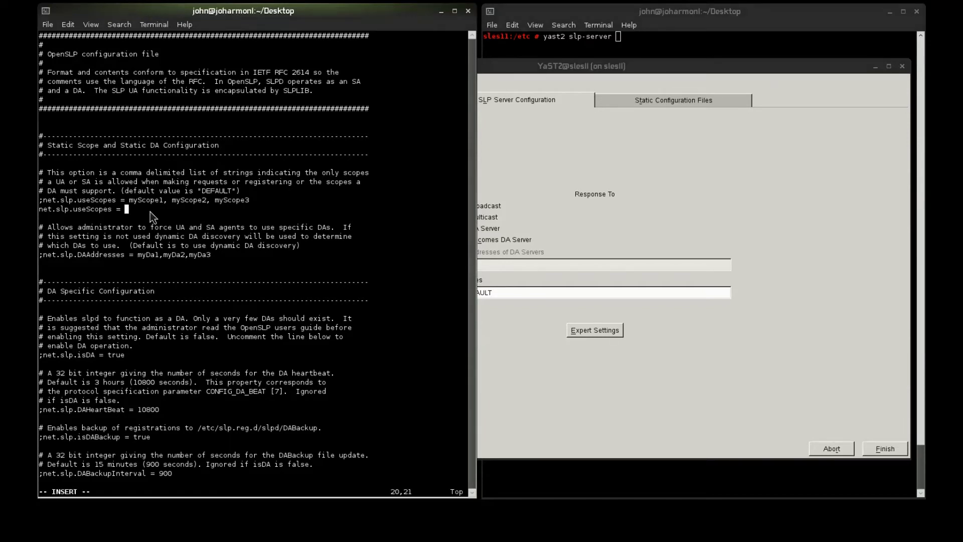
type("ilikesuse")
Uncomment the net.slp.DAAddresses line and duplicate it.
key("Down")
key("Down")
key("Down")
key("Down")
key("Down")
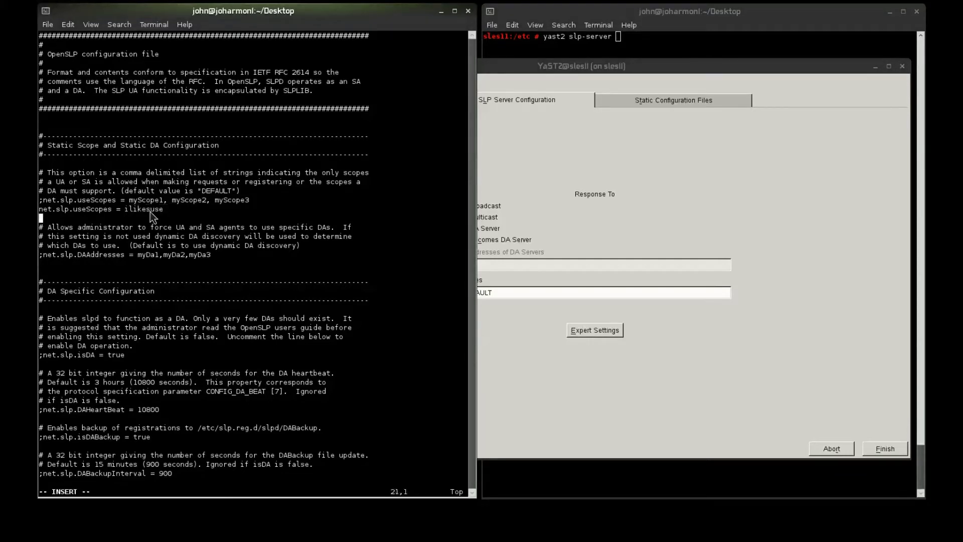
key("Home")
key("Delete")
key("Right")
key("Right")
key("Right")
key("Right")
key("Right")
key("Right")
key("Right")
key("Right")
key("Right")
key("Right")
key("Right")
key("Right")
key("Right")
key("Right")
key("Right")
key("Right")
key("Right")
key("Right")
key("Right")
key("Right")
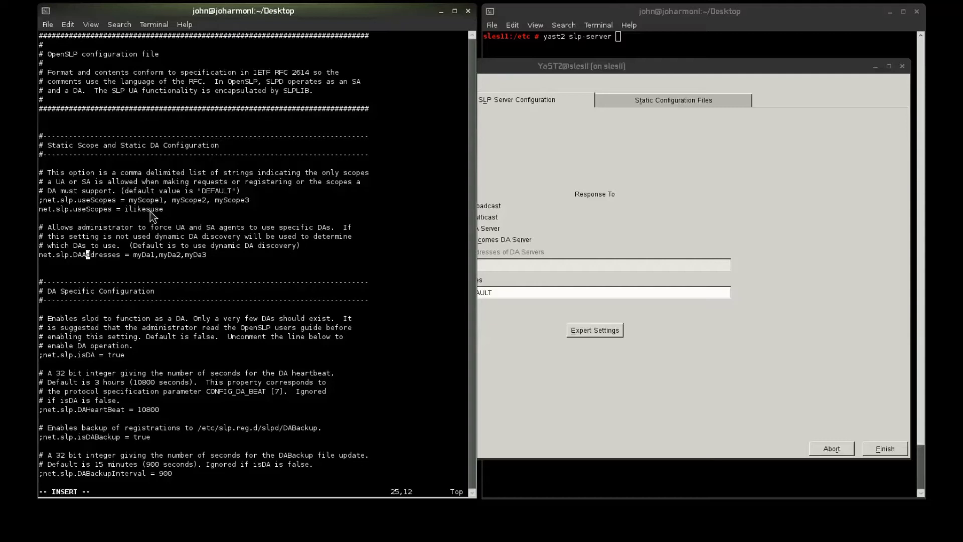
key("Escape")
key("y")
key("y")
key("shift+p")
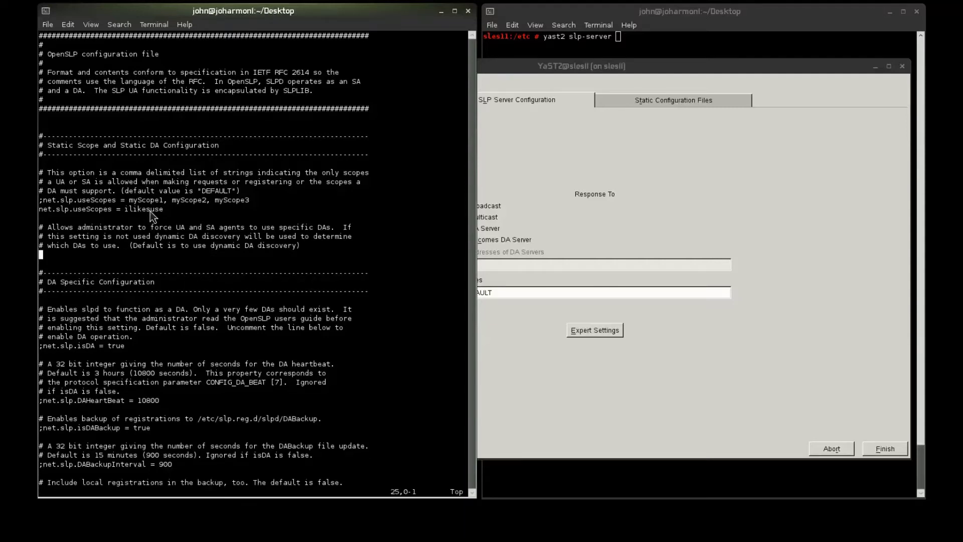
Re-comment the original DAAddresses line and set the active copy to 166.70.34.170,166.70.34.171.
type("i;")
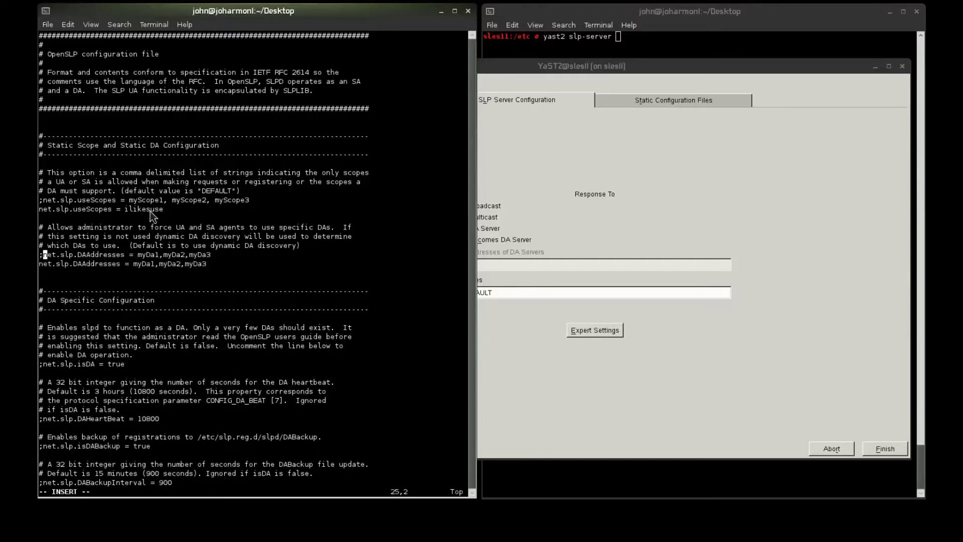
key("Down")
key("Right")
key("Right")
key("Right")
key("Right")
key("Right")
key("Right")
key("Right")
key("Right")
key("Right")
key("Right")
key("Right")
key("Right")
key("Right")
key("Right")
key("Right")
key("Right")
key("Right")
key("Right")
key("Right")
key("Right")
key("Right")
type("D")
key("BackSpace")
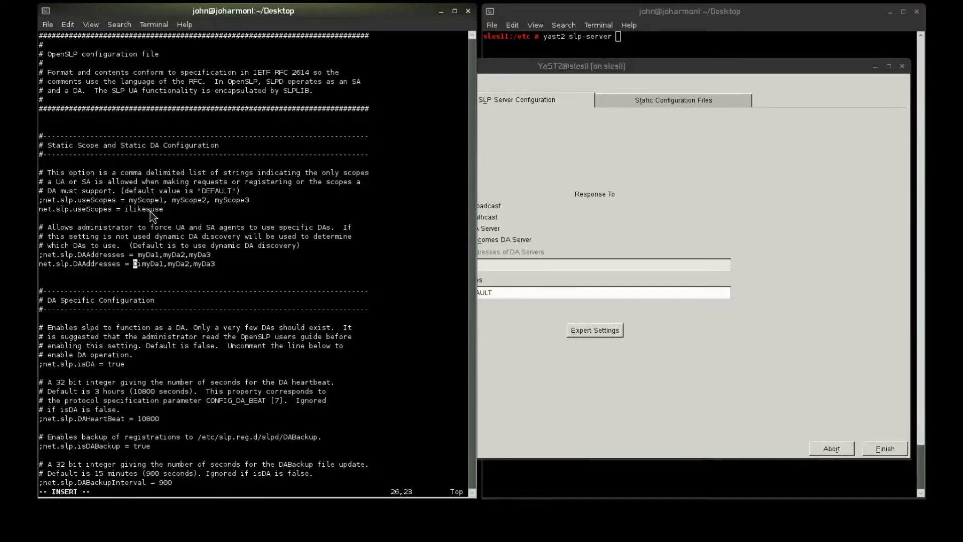
type("D")
key("Escape")
key("shift+d")
key("a")
type("166.70.34.170")
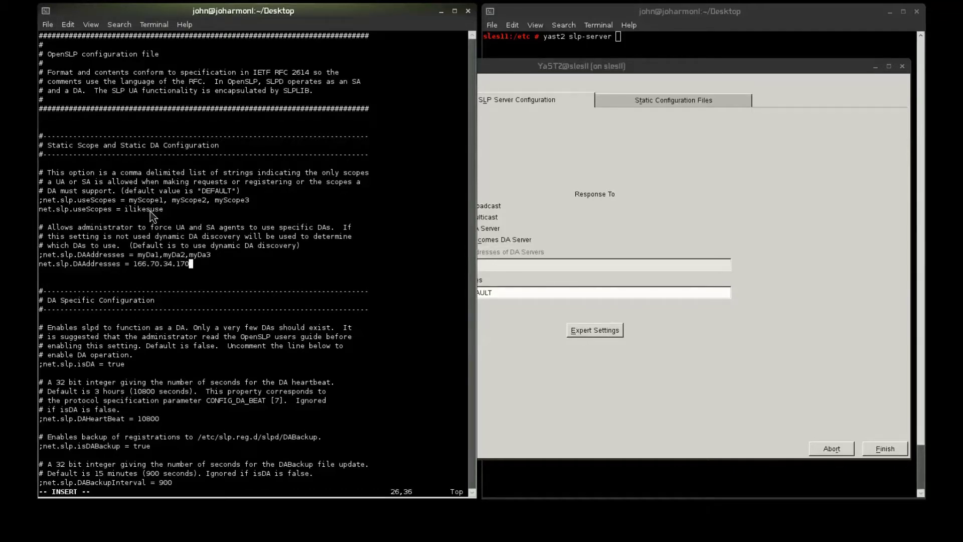
type(",166.70.34.171")
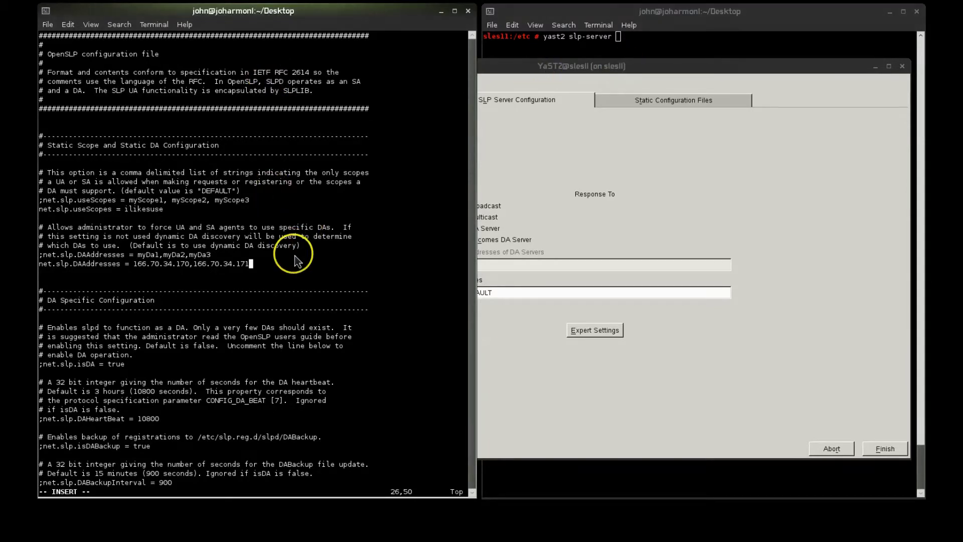
key("Down")
key("Down")
key("Down")
key("Down")
key("Down")
key("Down")
key("Down")
key("Down")
key("Down")
key("Down")
key("Down")
key("Down")
key("Down")
key("Down")
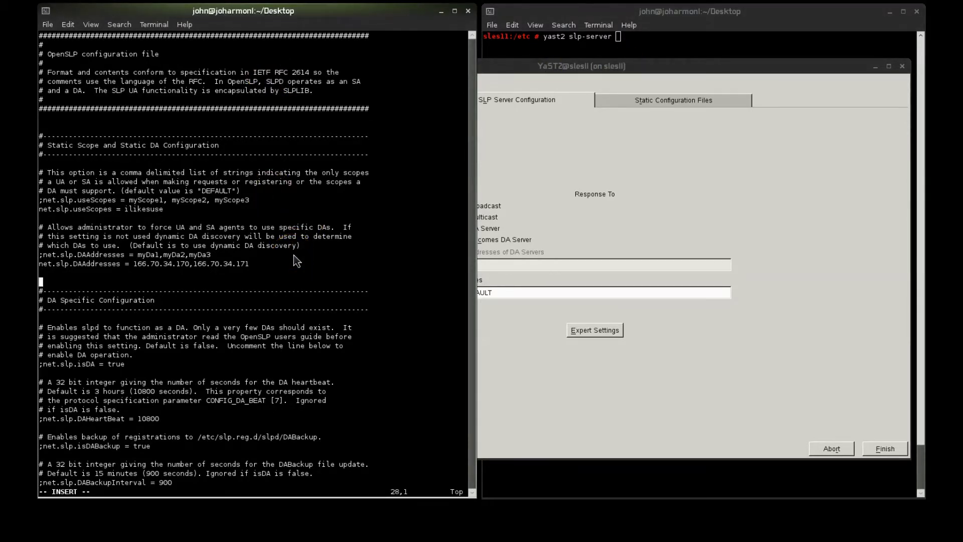
key("Up")
key("Up")
key("Up")
Duplicate the commented isDA = true line and uncomment the lower copy.
key("Home")
key("Escape")
key("y")
key("y")
key("shift+p")
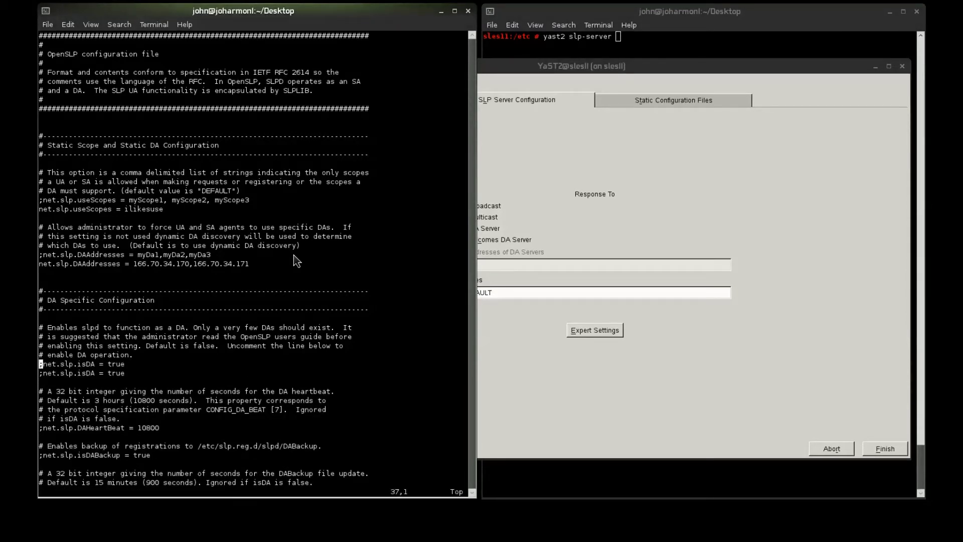
key("j")
key("x")
Uncomment DAHeartBeat, isDABackup, DABackupInterval, DABackupLocalReg and DASyncReg.
key("j")
key("j")
key("l")
key("j")
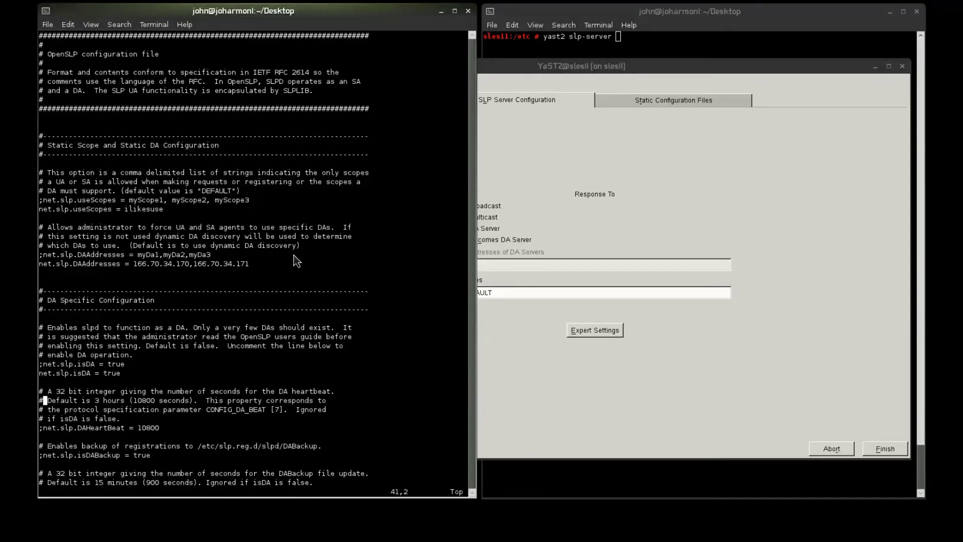
key("j")
key("j")
key("j")
key("j")
key("j")
key("j")
key("j")
key("j")
key("j")
key("j")
key("j")
key("j")
key("j")
key("j")
key("j")
key("j")
key("j")
key("j")
key("j")
key("j")
key("j")
key("j")
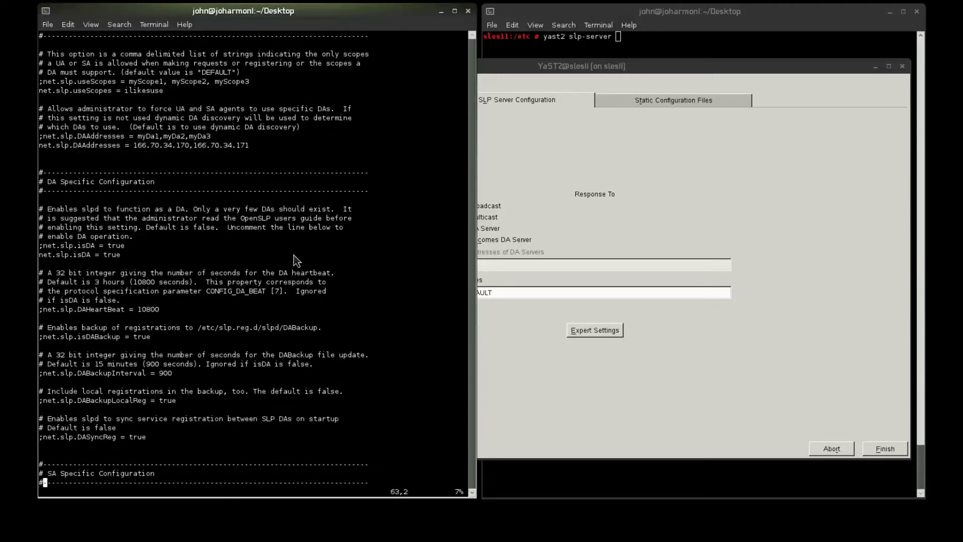
key("k")
key("k")
key("k")
key("k")
key("k")
key("k")
key("k")
key("k")
key("k")
key("k")
key("k")
key("k")
key("k")
key("k")
key("k")
key("k")
key("k")
key("k")
key("k")
key("x")
key("j")
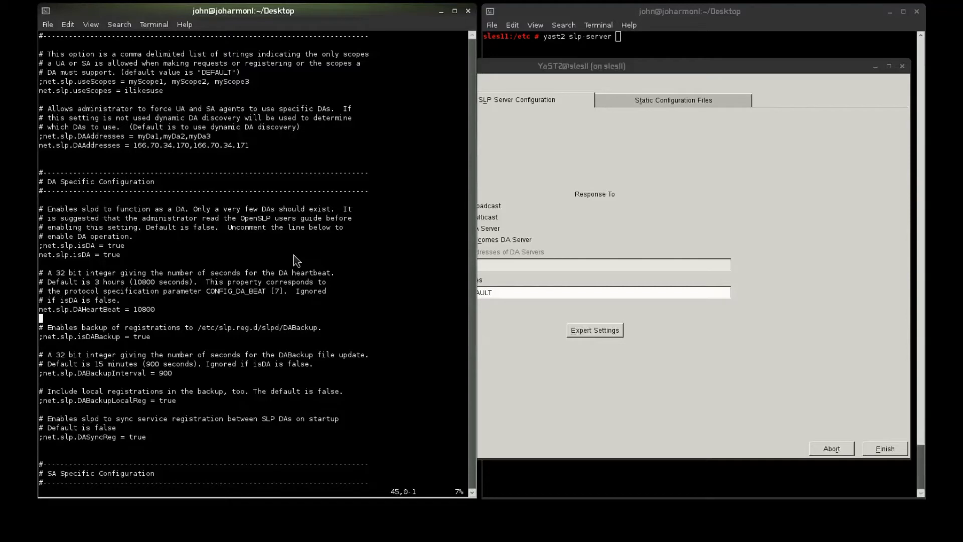
key("j")
key("j")
key("x")
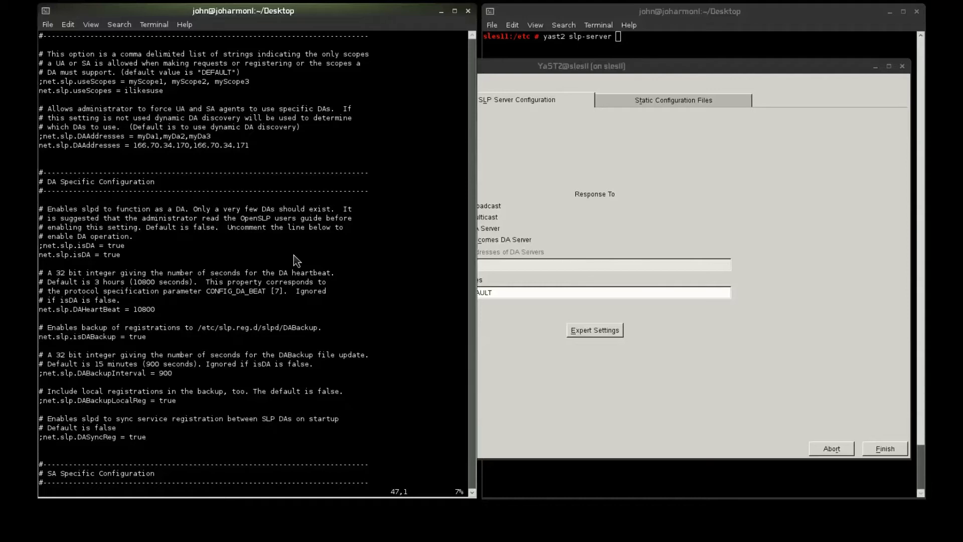
key("Down")
key("Down")
key("Down")
key("Down")
key("x")
key("Down")
key("Down")
key("Down")
key("x")
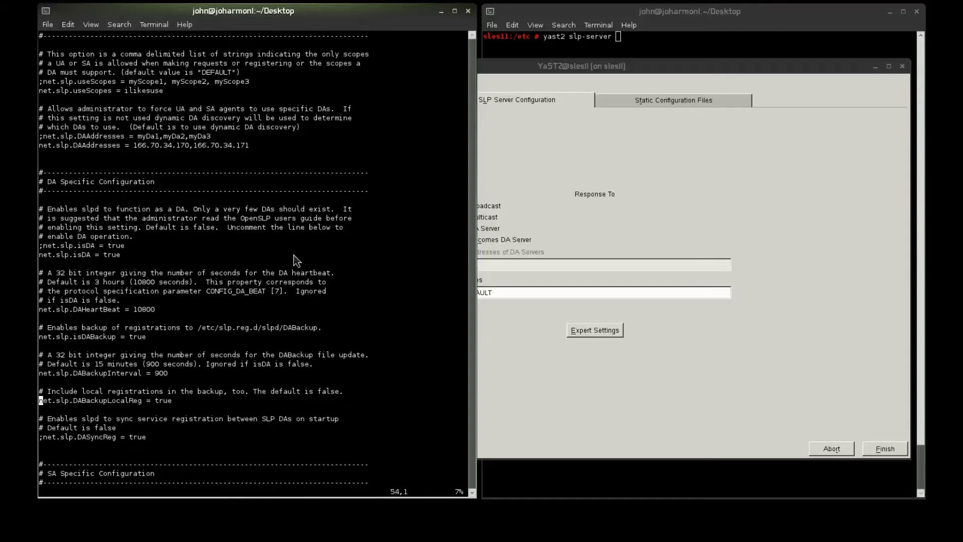
key("Down")
key("Down")
key("Down")
key("Down")
key("x")
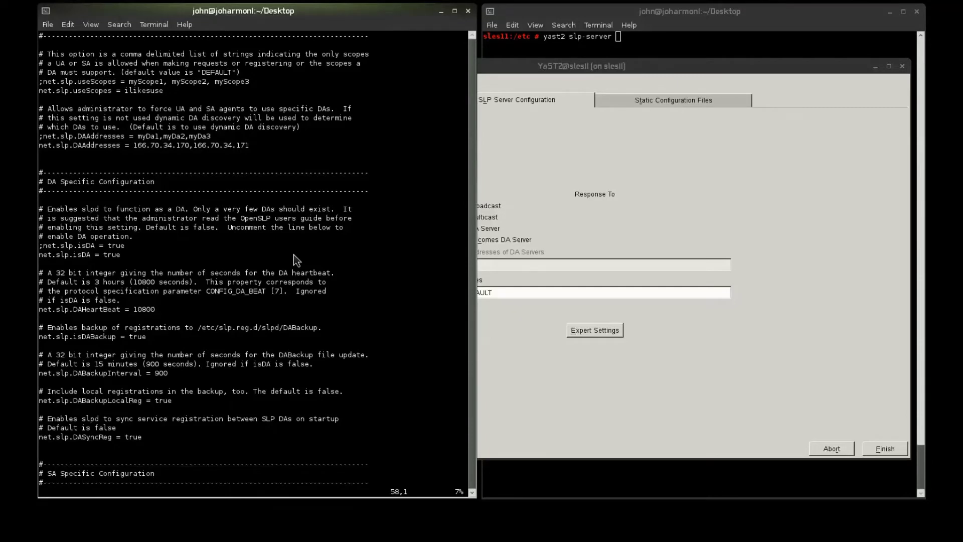
left_click_drag(73, 437, 115, 440)
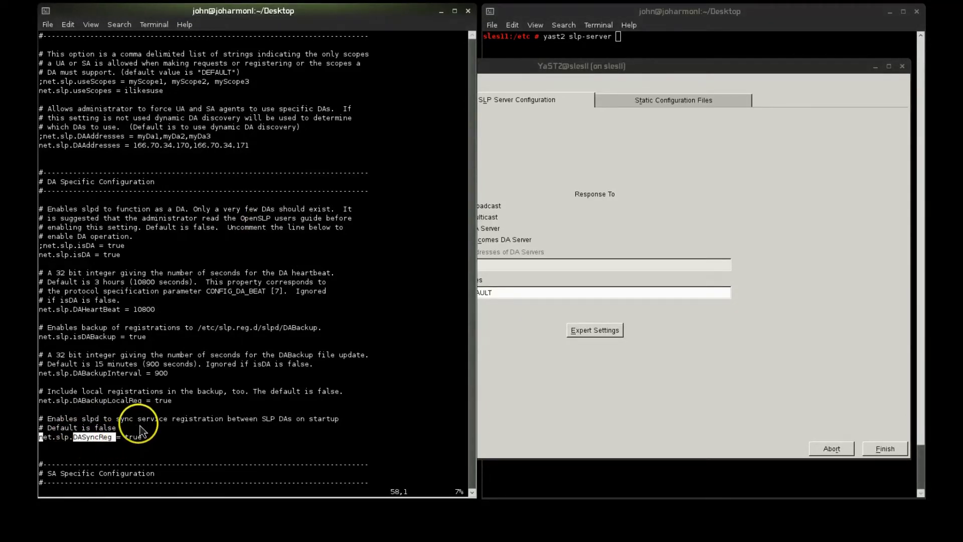
left_click_drag(188, 402, 155, 391)
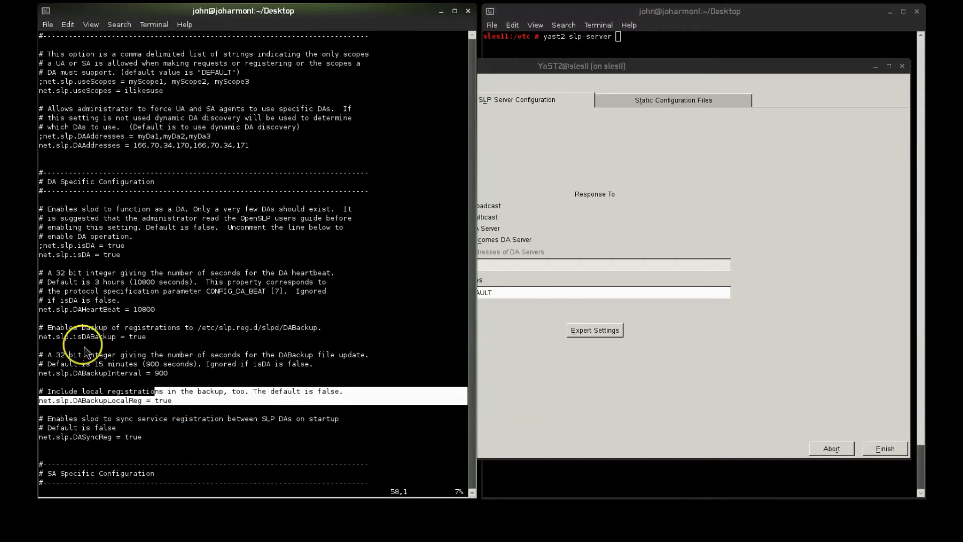
left_click_drag(85, 351, 64, 328)
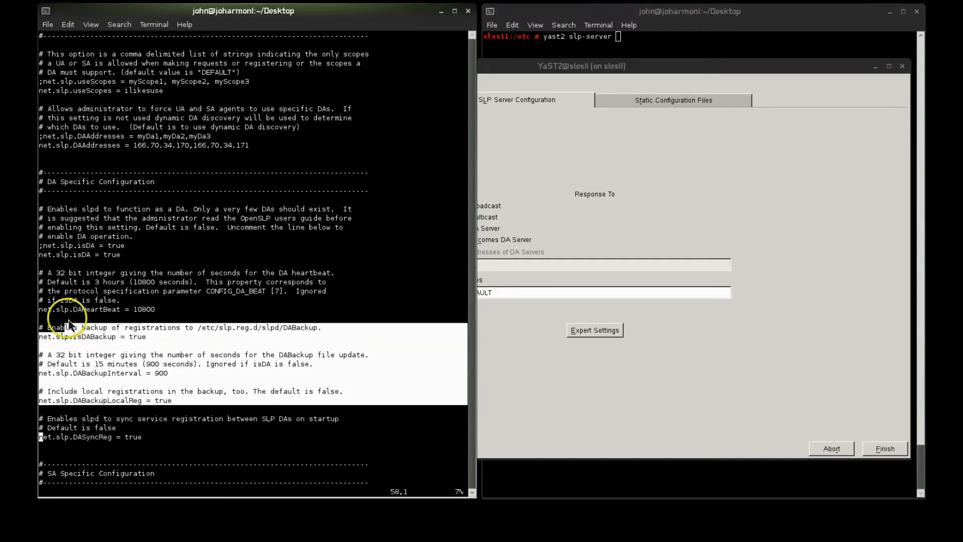
left_click(197, 342)
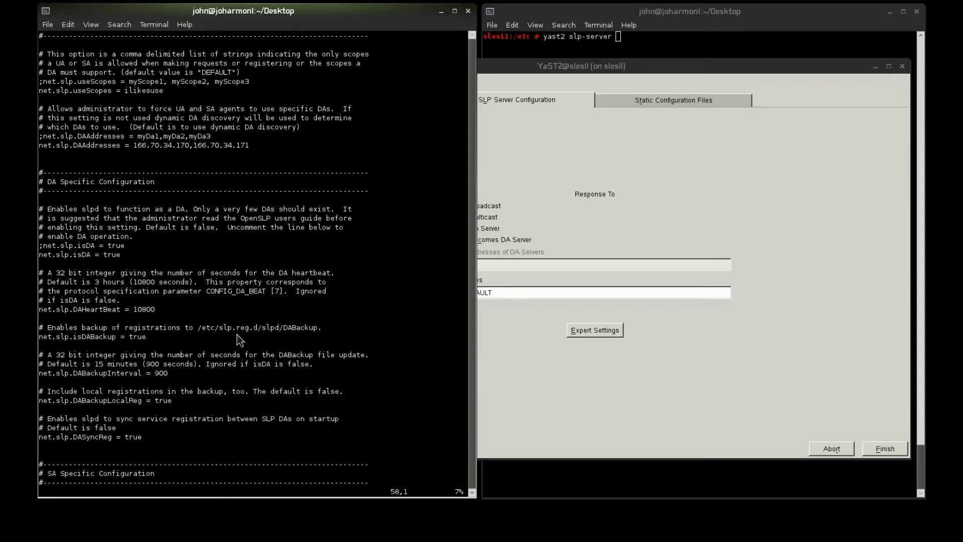
left_click_drag(202, 329, 319, 335)
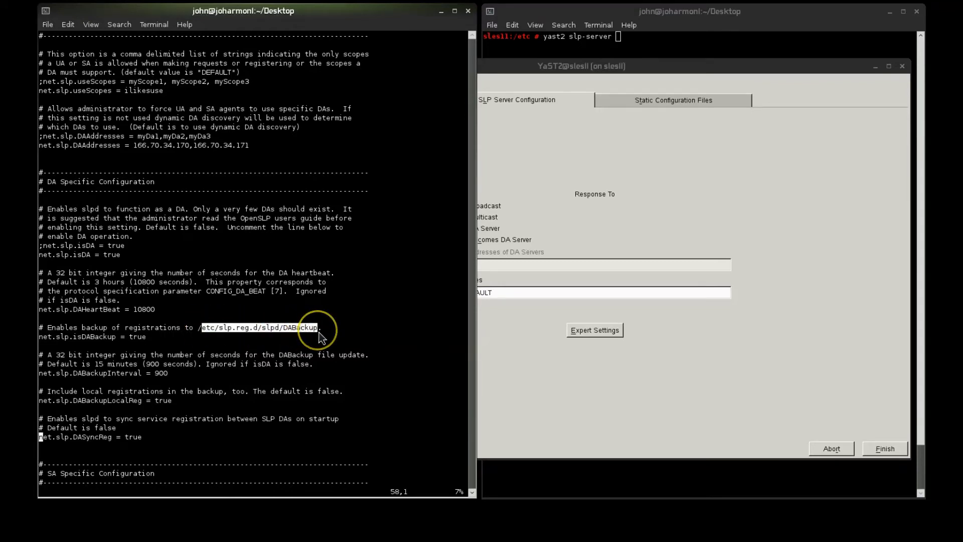
left_click_drag(152, 372, 298, 396)
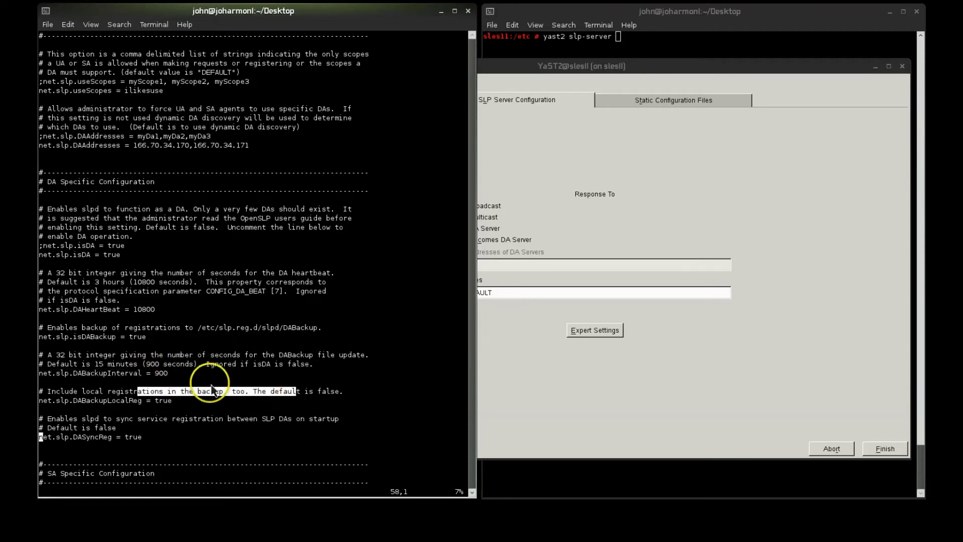
triple_click(70, 394)
left_click_drag(172, 392, 249, 396)
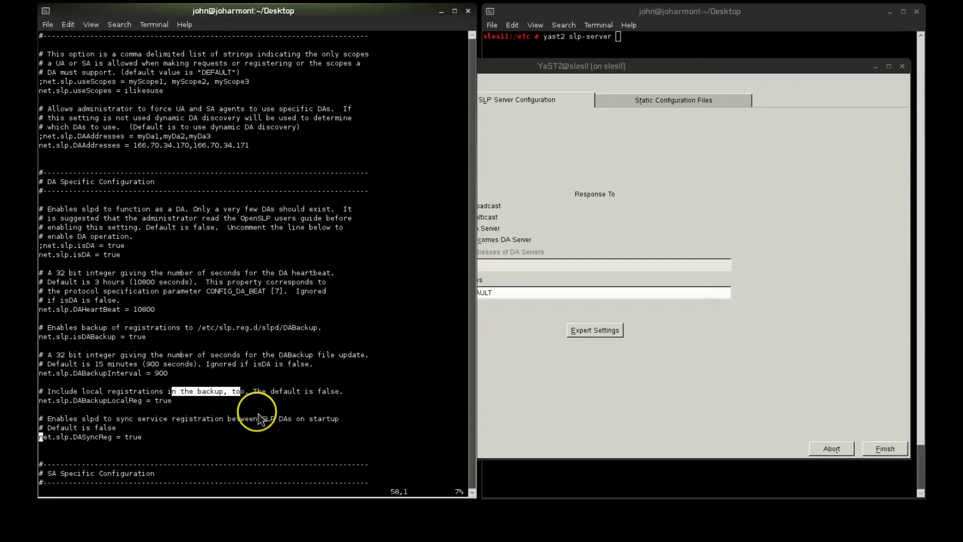
left_click(222, 402)
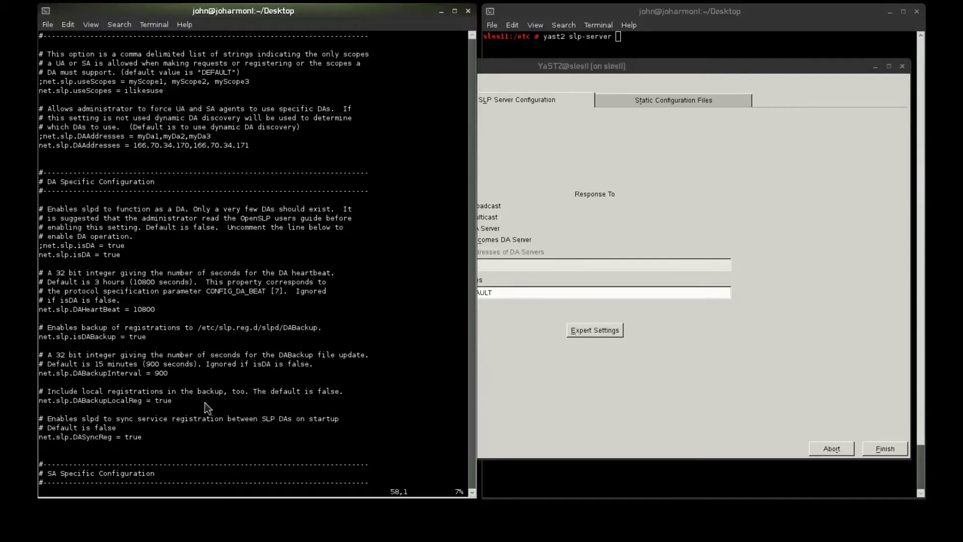
triple_click(120, 438)
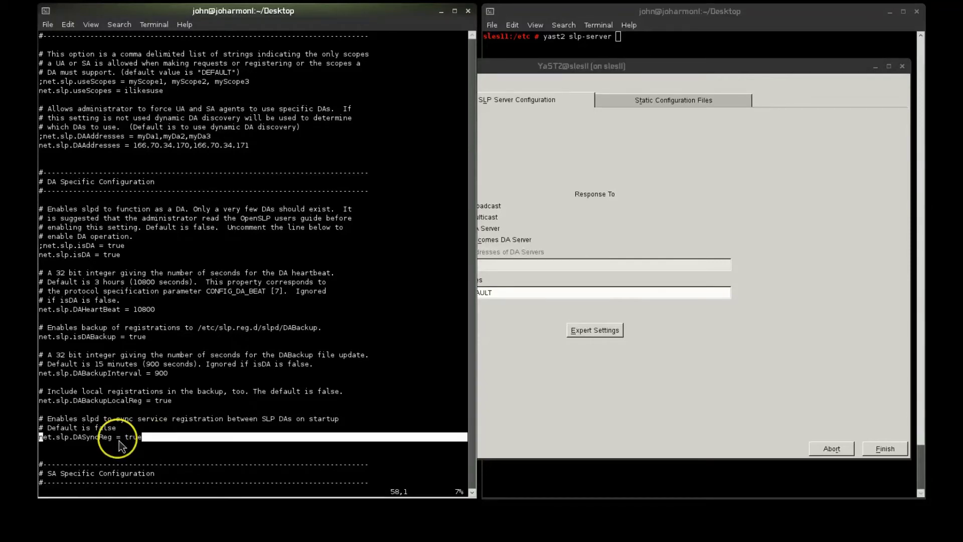
left_click_drag(75, 439, 164, 437)
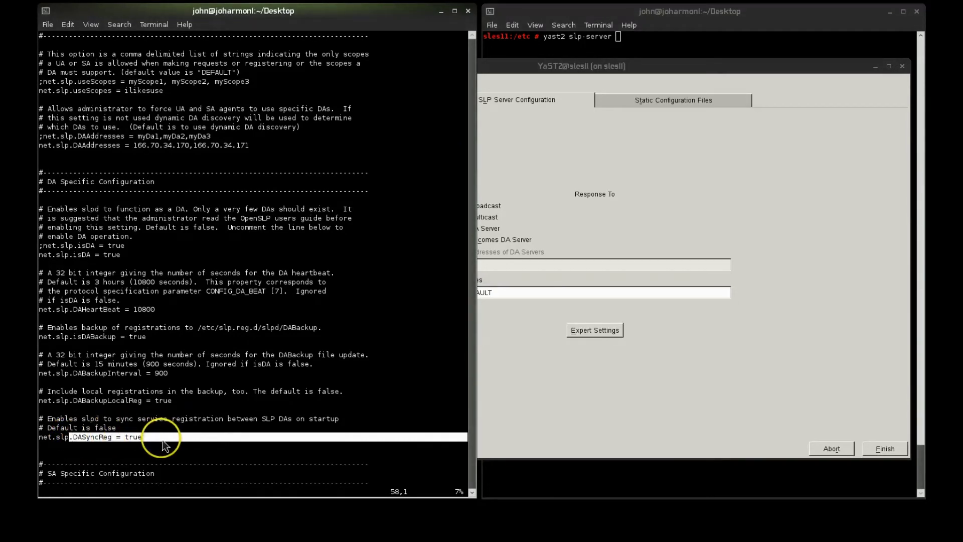
left_click(75, 437)
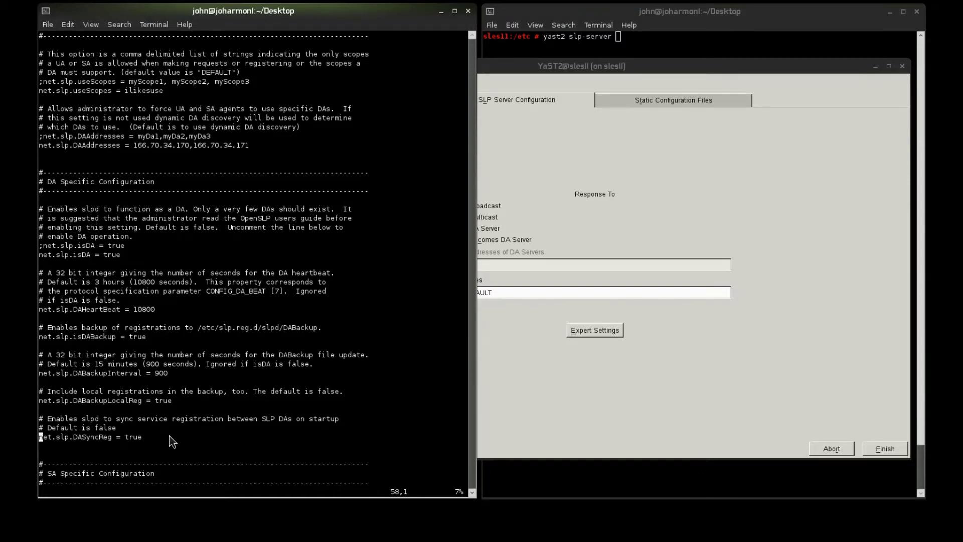
mouse_move(174, 441)
left_mouse_down()
mouse_move(38, 424)
mouse_move(32, 409)
mouse_move(153, 409)
mouse_move(134, 388)
mouse_move(65, 369)
mouse_move(55, 324)
left_mouse_up()
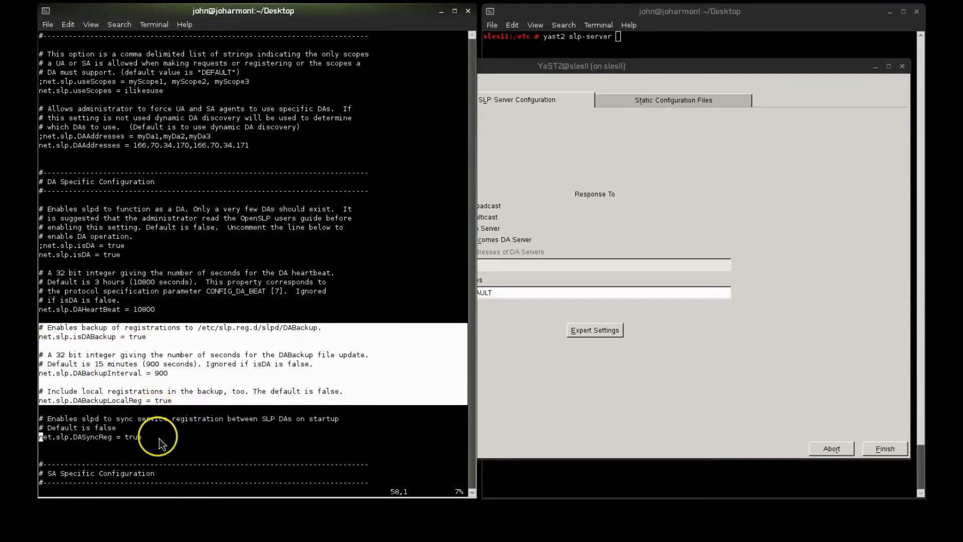
mouse_move(160, 442)
left_mouse_down()
mouse_move(75, 428)
mouse_move(78, 435)
left_mouse_up()
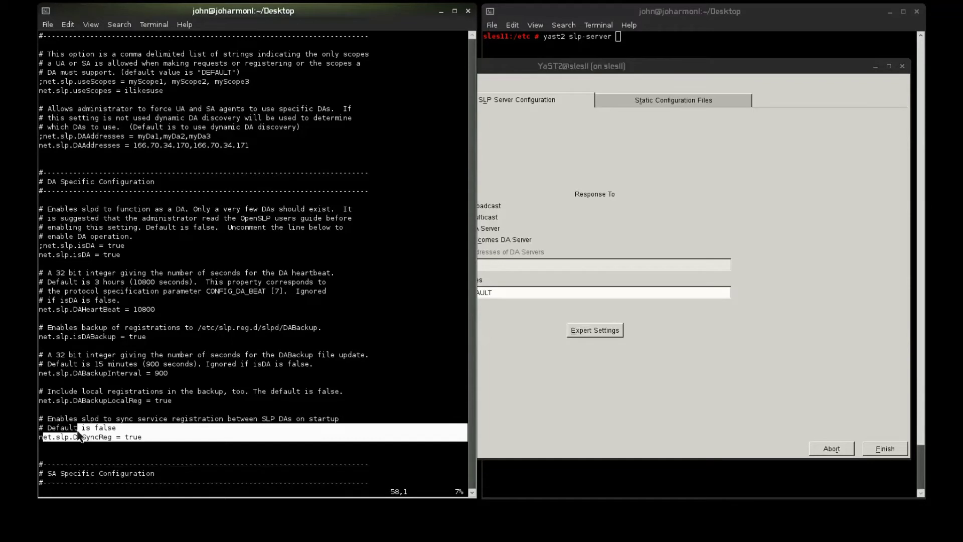
left_click_drag(124, 435, 48, 423)
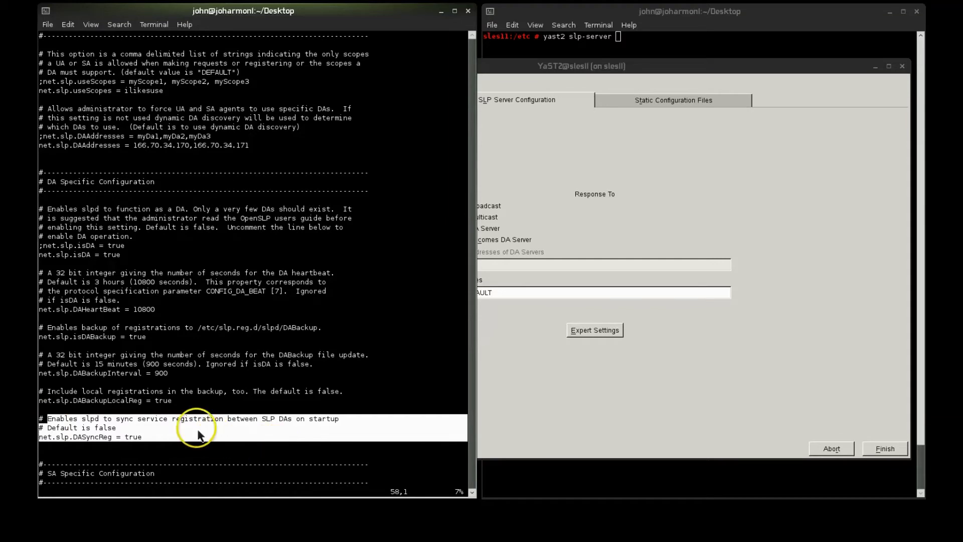
left_click_drag(70, 326, 167, 432)
left_click(172, 437)
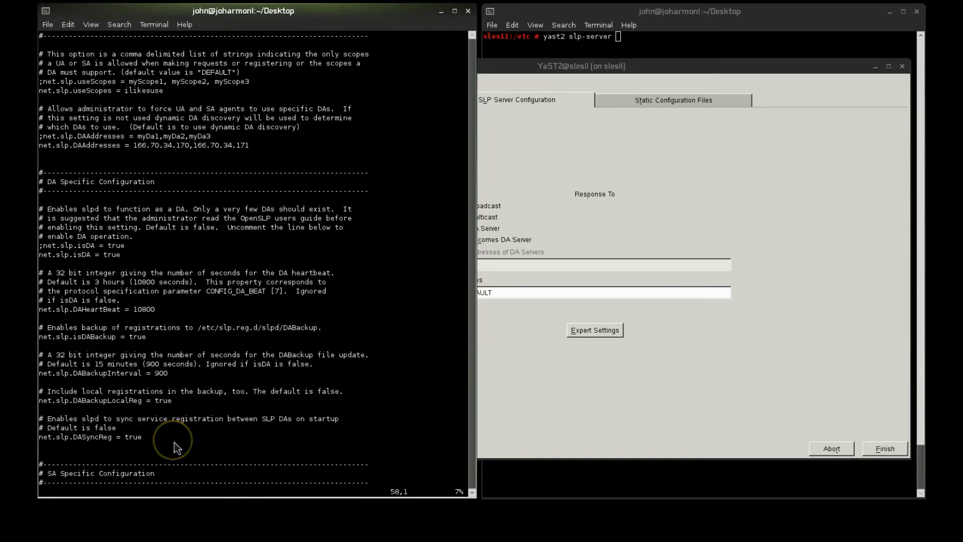
key("Down")
key("Down")
key("Down")
key("Down")
key("Down")
key("Down")
key("Down")
key("Down")
key("Down")
key("Down")
key("Down")
key("Down")
key("Down")
key("Down")
key("Down")
key("Down")
key("Down")
key("Down")
key("Down")
key("Down")
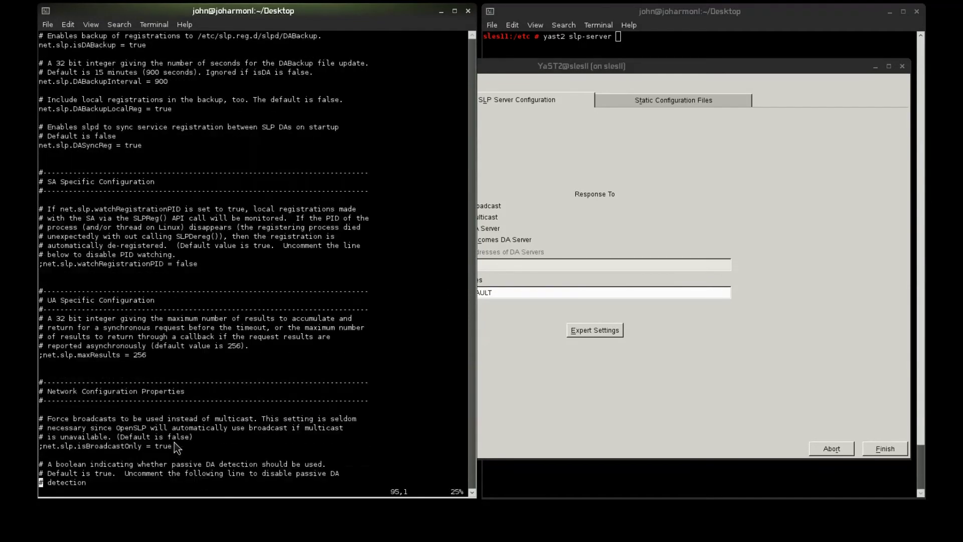
Scroll through the DA discovery, timeout and security settings down to net.slp.interfaces.
key("Down")
key("Down")
key("Down")
key("Down")
key("Down")
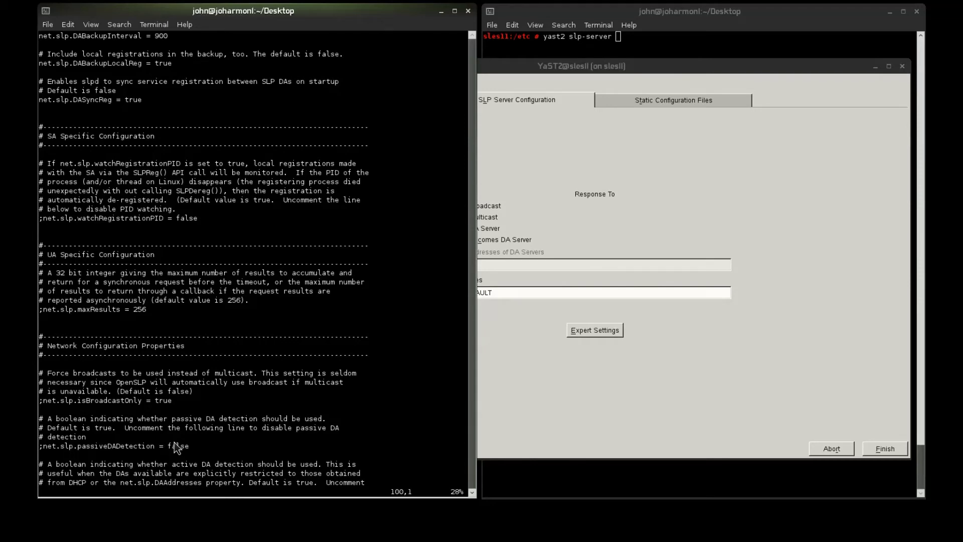
key("Down")
key("Down")
key("Down")
key("Down")
key("Down")
key("Down")
key("Down")
key("Down")
key("Down")
key("Down")
key("Down")
key("Down")
key("Down")
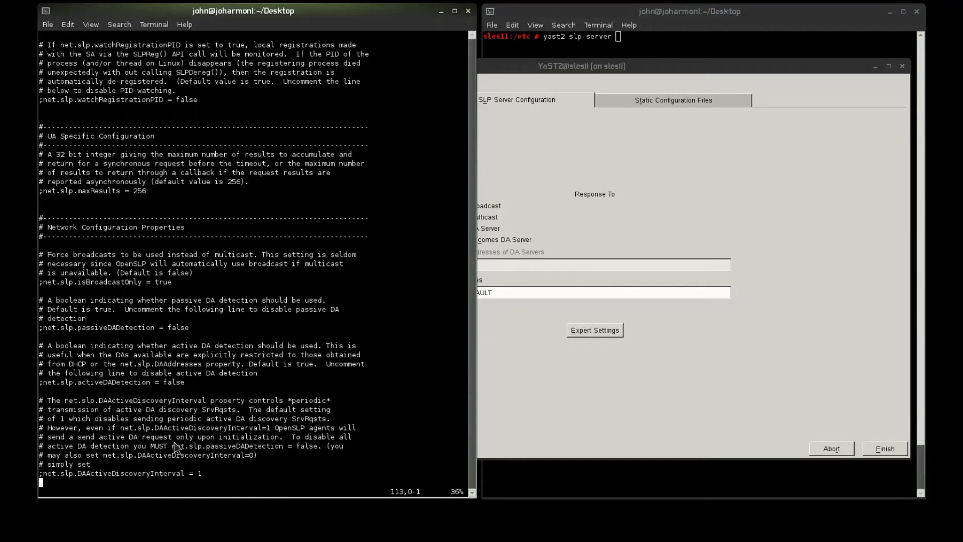
key("Down")
key("Down")
key("Down")
key("Page_Down")
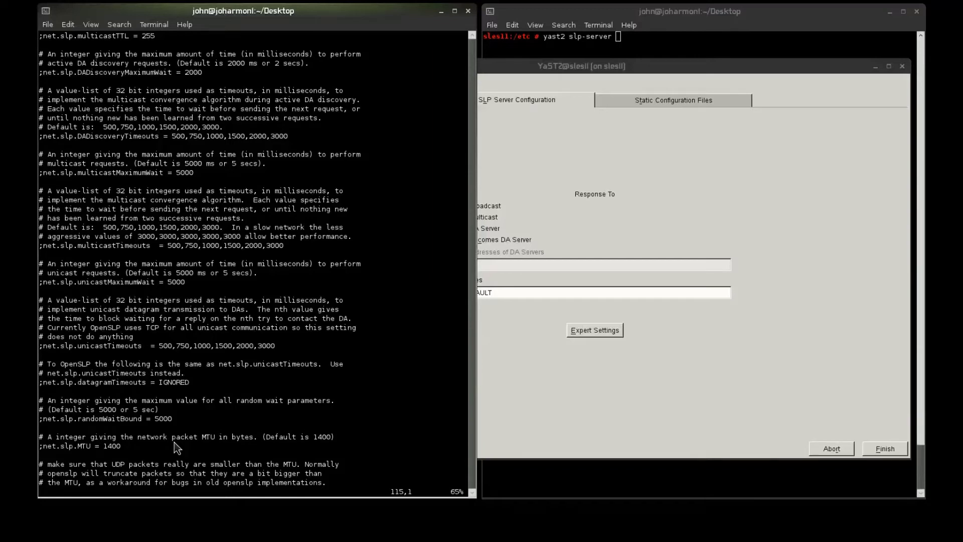
key("Page_Down")
key("Down")
key("Down")
key("Down")
key("Down")
key("Down")
key("Down")
key("Down")
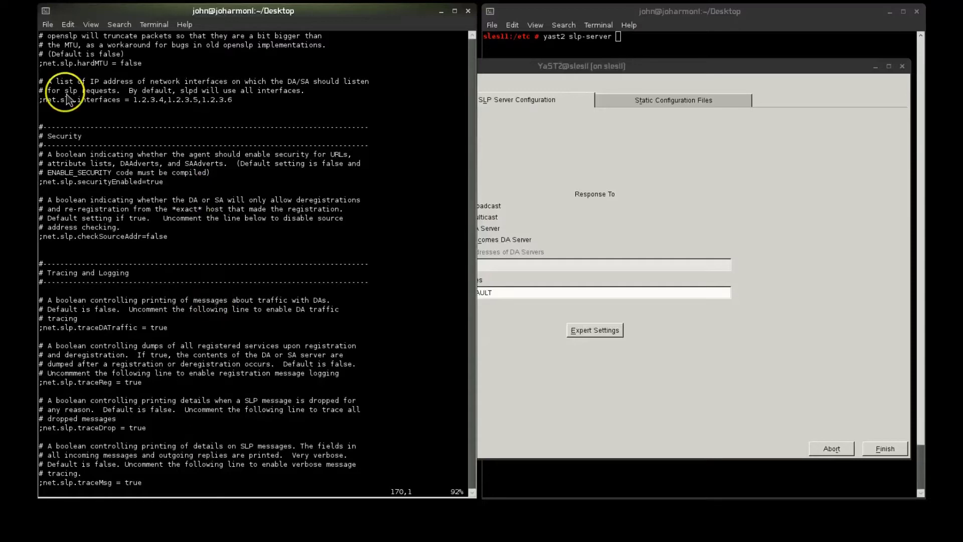
left_click_drag(41, 99, 224, 107)
left_click(228, 118)
Review the tracing options to the end of slp.conf and quit vi without changes.
key("Down")
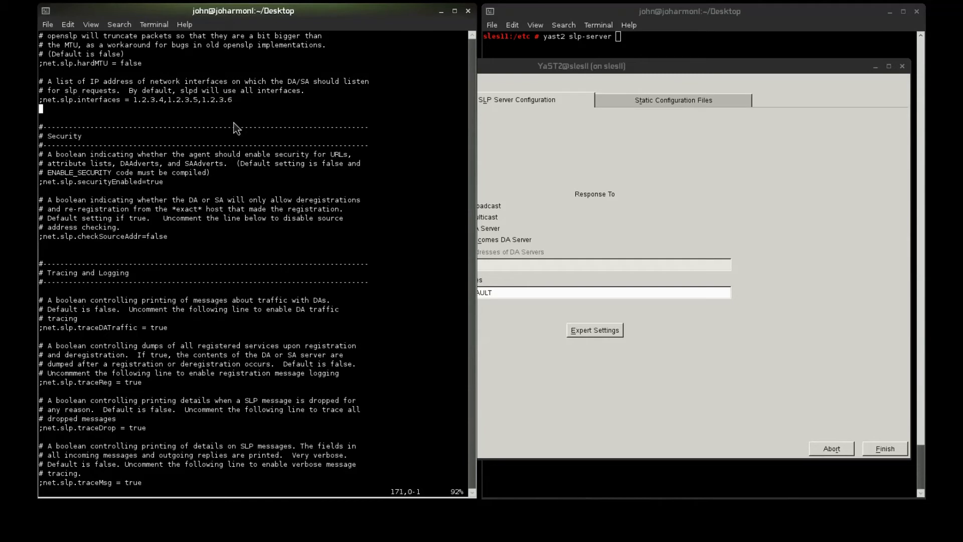
key("Down")
key("Down")
key("Down")
key("Down")
key("Down")
key("Down")
key("Down")
key("Down")
key("Down")
key("Down")
key("Down")
key("Down")
key("Down")
key("Down")
key("Down")
key("Down")
key("Down")
key("Down")
key("Down")
key("Down")
key("Down")
key("Down")
key("Down")
key("Down")
key("Down")
key("Down")
key("Down")
key("Down")
key("Down")
key("Down")
key("Down")
key("Down")
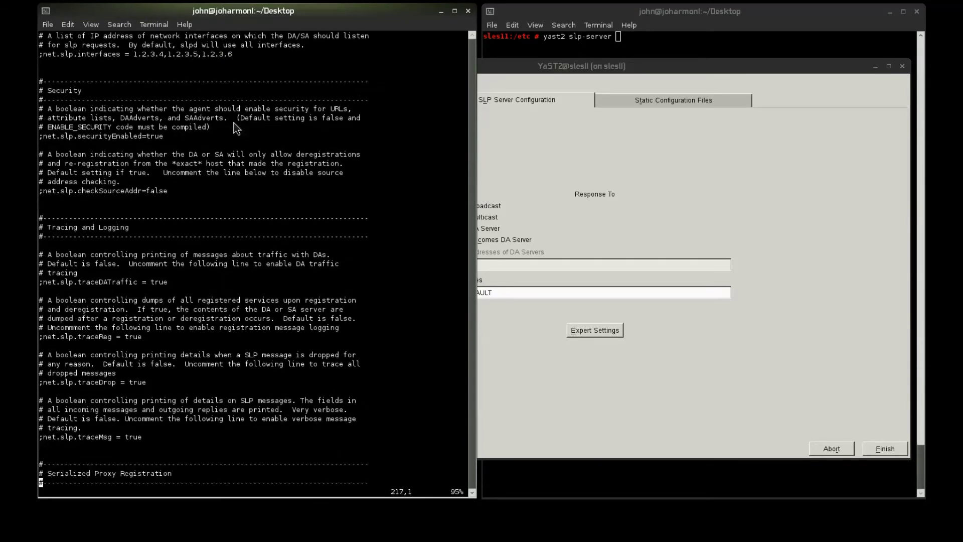
key("Down")
key("Down")
key("Down")
key("Up")
key("Up")
key("Up")
key("Up")
key("Up")
key("Up")
key("Up")
key("Up")
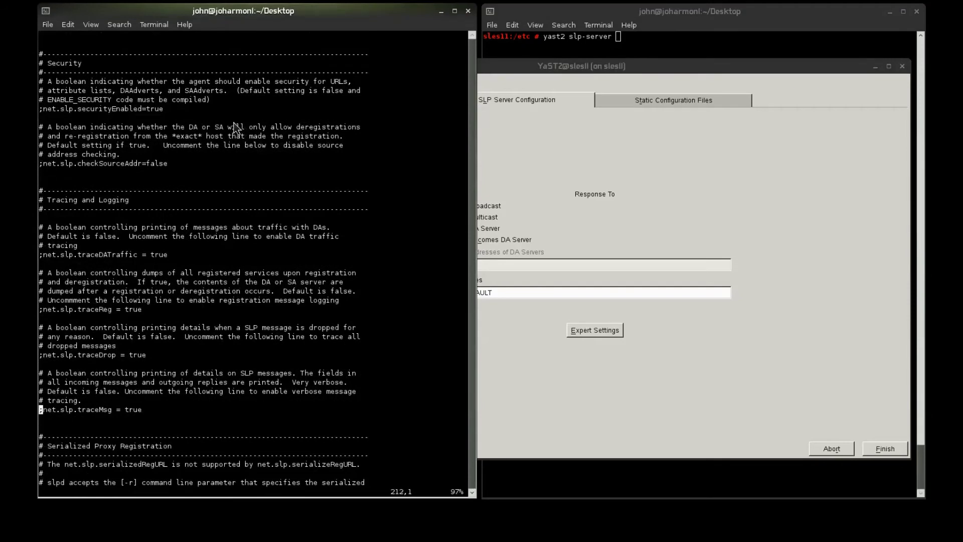
key("Up")
key("Up")
key("Up")
key("Up")
key("Up")
key("Up")
key("Up")
key("Up")
key("Up")
key("Down")
key("Down")
key("Down")
key("Down")
key("Down")
key("Down")
key("Down")
key("Down")
key("Down")
key("Down")
key("Down")
key("Down")
key("Down")
key("Down")
key("Down")
key("Down")
key("Down")
key("Down")
key("Down")
key("Down")
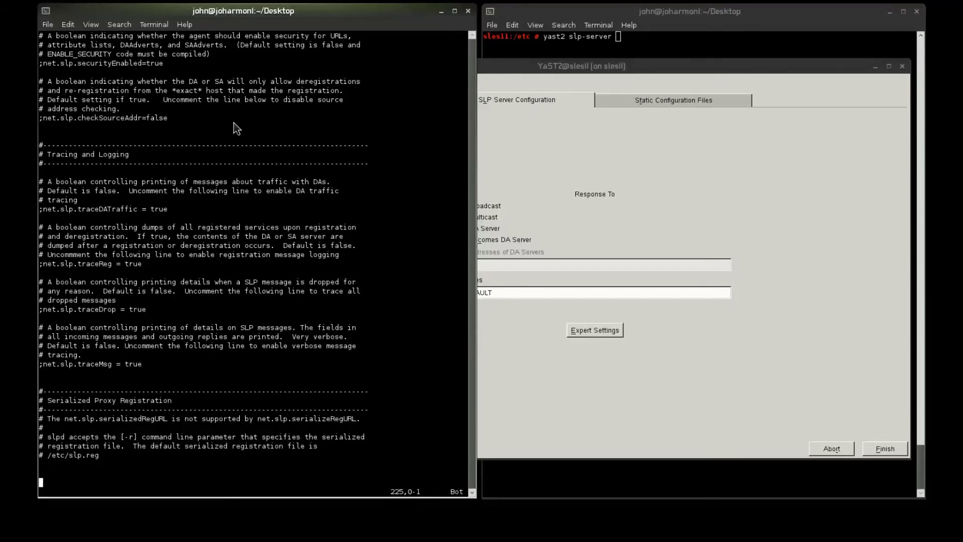
type(":q")
key("Return")
Restart slpd, confirm via chkconfig it runs in runlevels 3 and 5, and raise YaST.
type("rc")
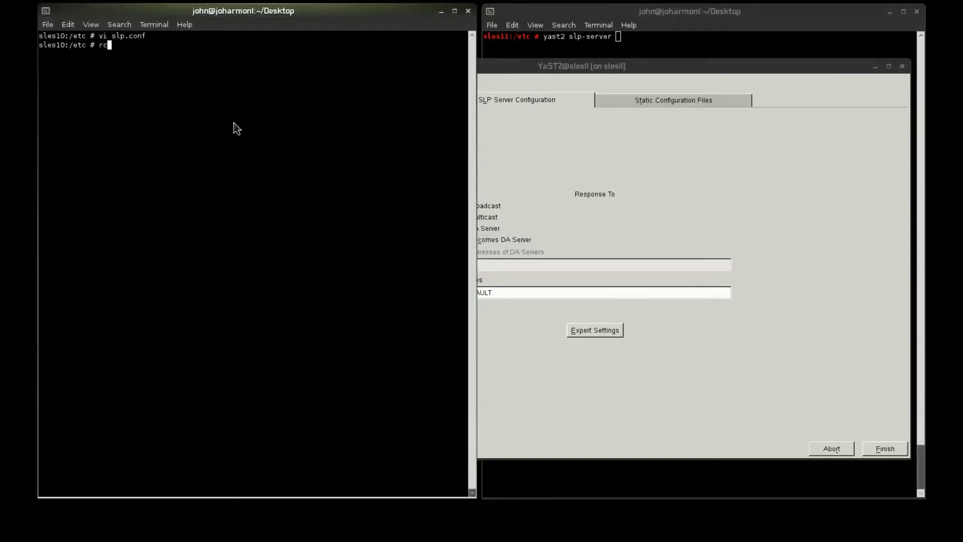
type("slpd restart")
key("Return")
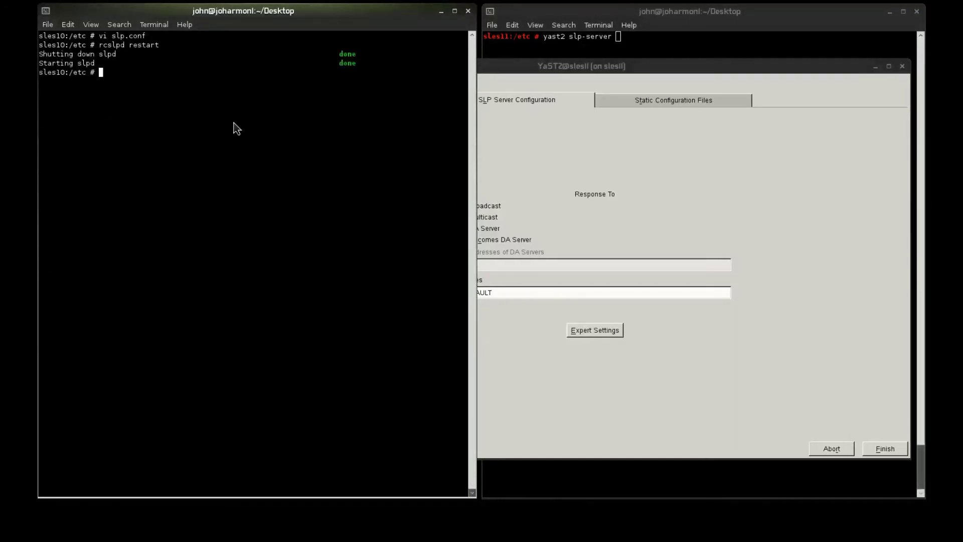
type("chkconfig --list | grep slp")
key("Return")
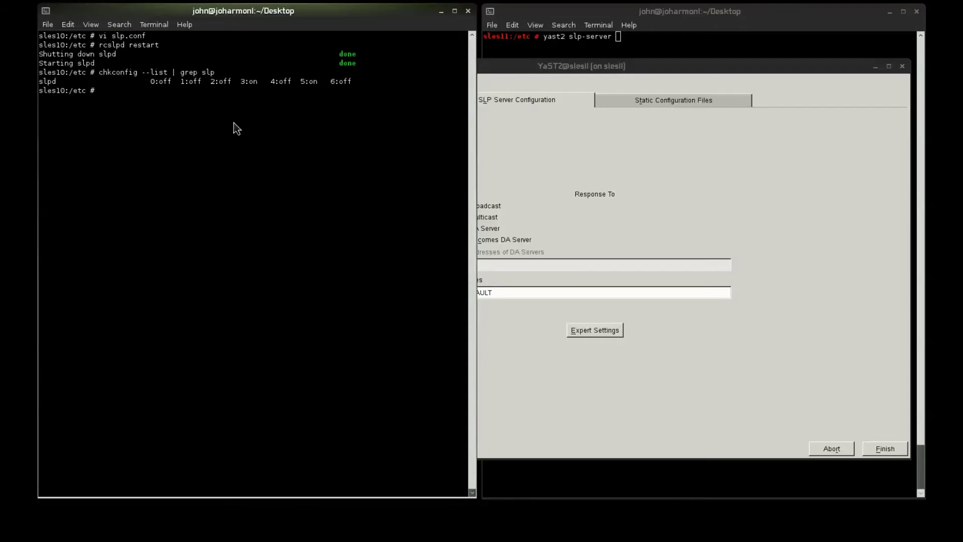
left_click(353, 92)
left_click(580, 143)
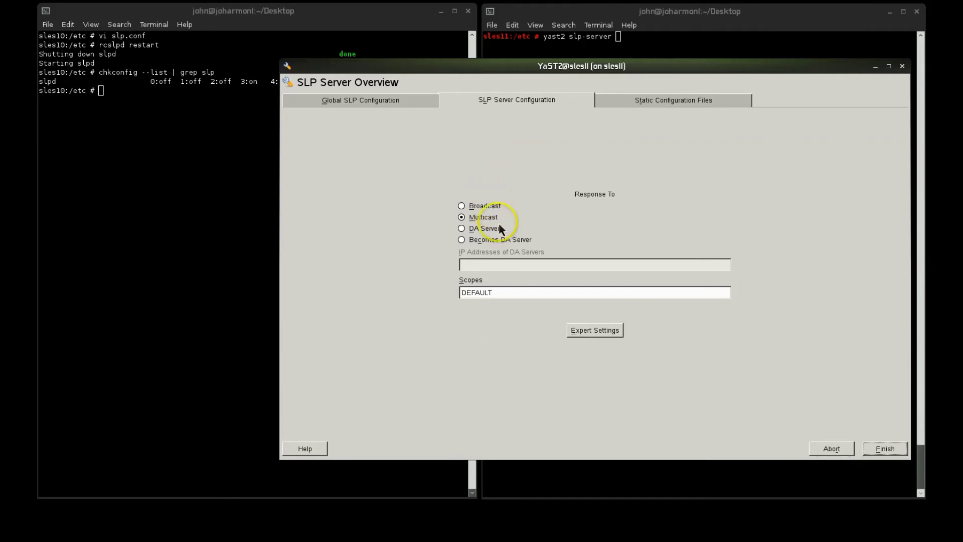
Set Response To to DA Server in the SLP Server Configuration.
left_click(462, 230)
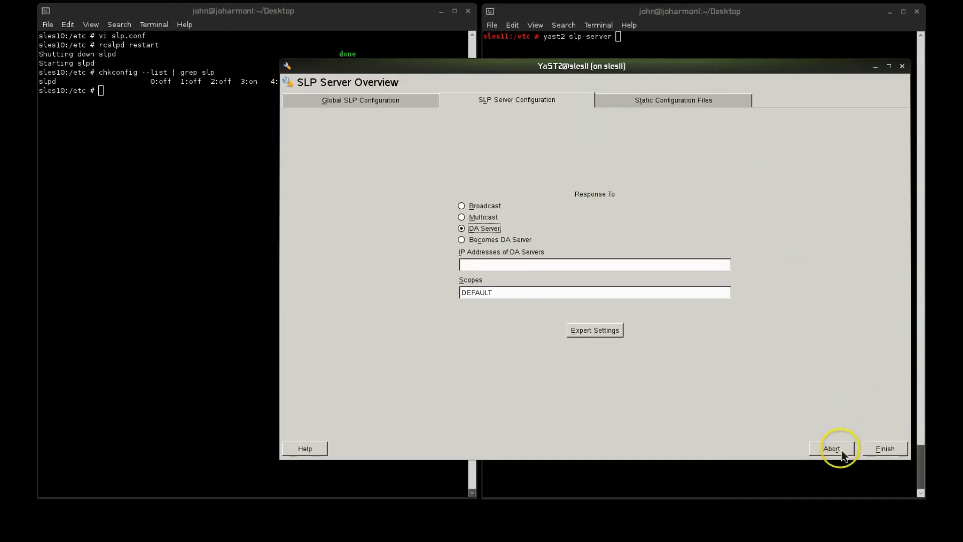
Stop the suspended YaST job on SLES11 and open /etc/slp.conf in vi.
left_click(834, 475)
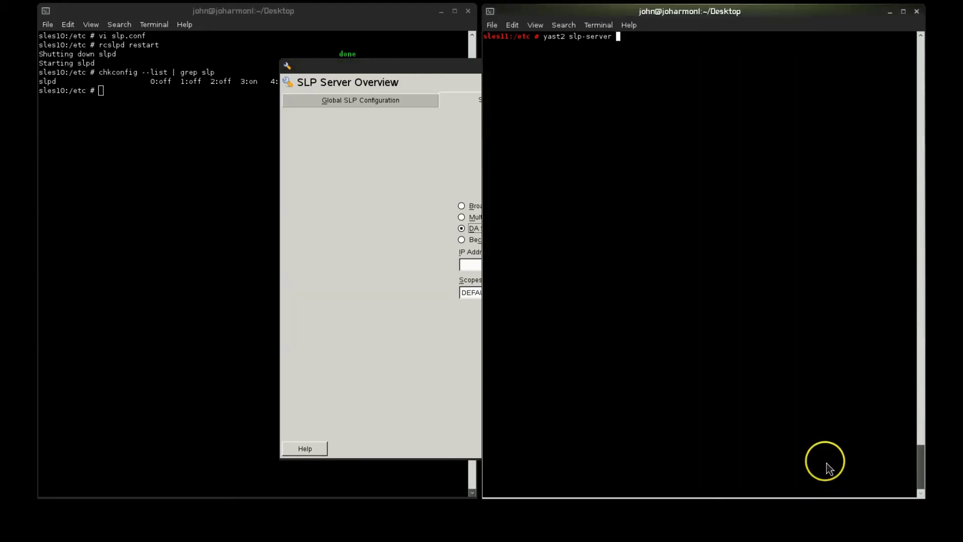
type("fg")
key("BackSpace")
key("BackSpace")
key("BackSpace")
key("BackSpace")
key("BackSpace")
key("BackSpace")
key("BackSpace")
key("BackSpace")
key("BackSpace")
key("BackSpace")
key("BackSpace")
key("BackSpace")
key("BackSpace")
key("BackSpace")
key("BackSpace")
key("BackSpace")
key("BackSpace")
key("BackSpace")
key("BackSpace")
type("fg")
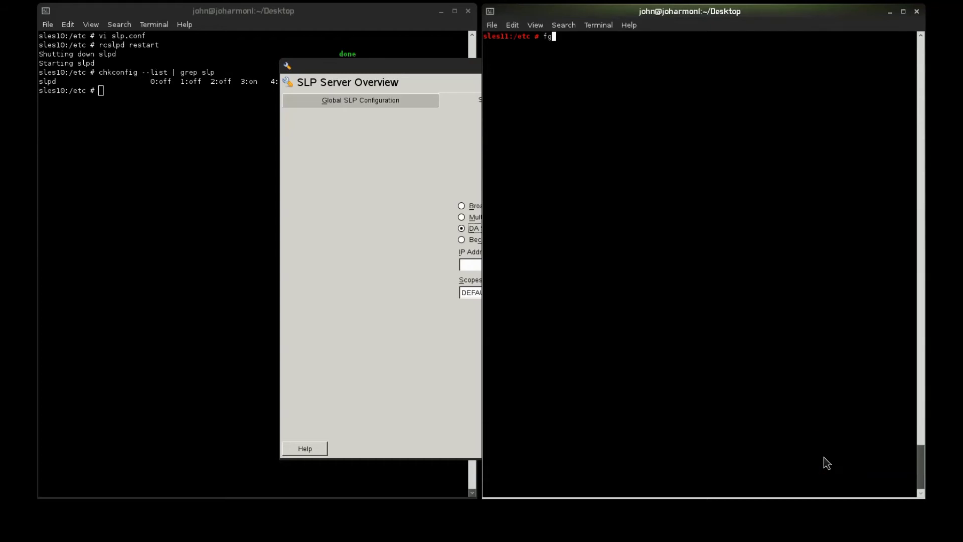
key("Return")
key("ctrl+c")
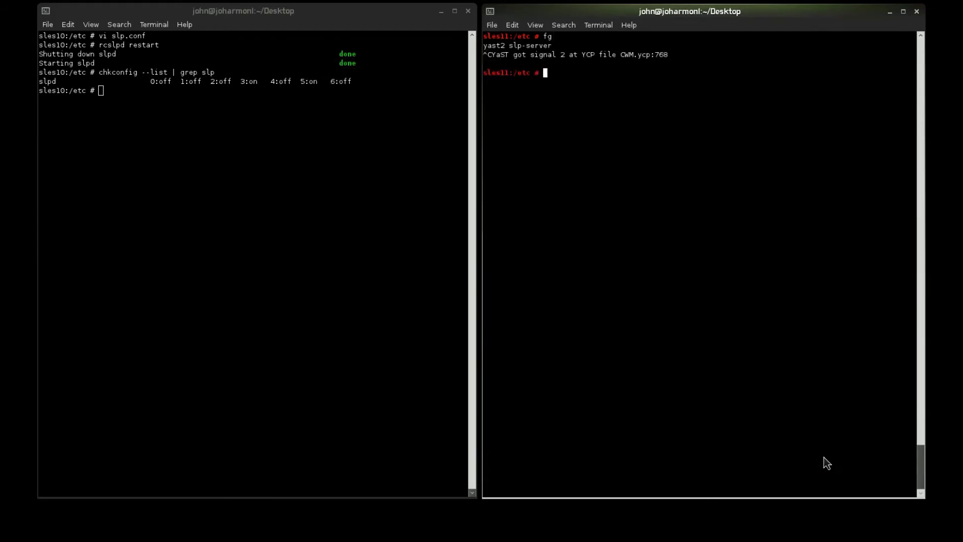
type("vi /etc/slp.")
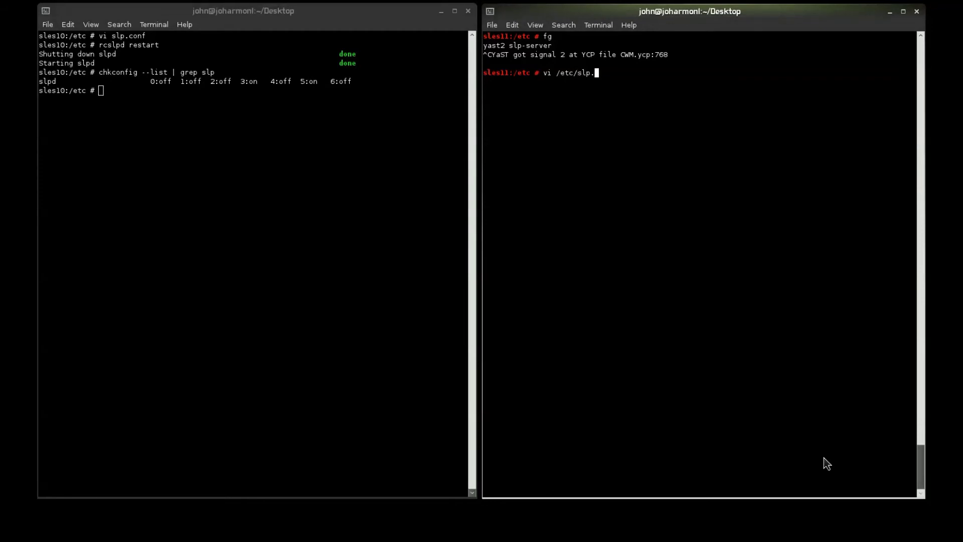
type("conf")
key("Return")
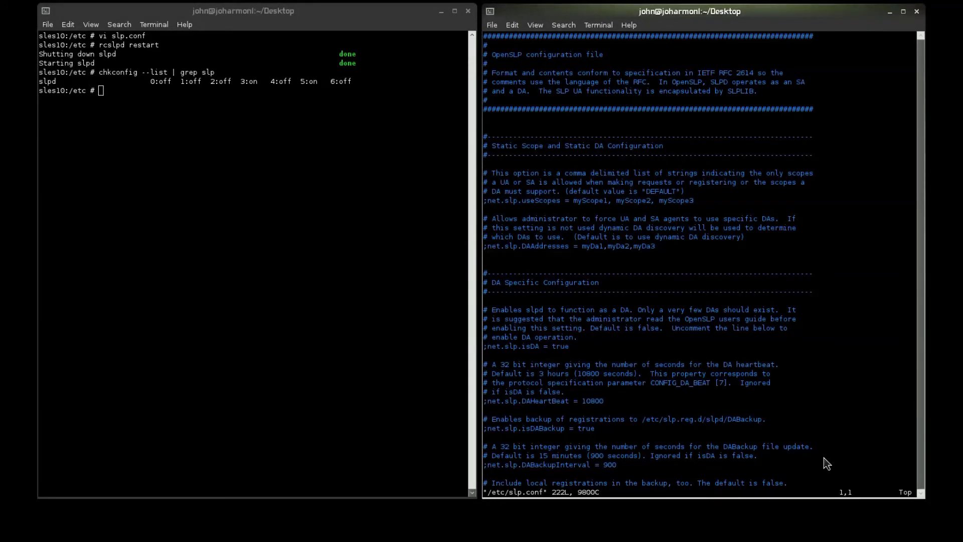
Add an active copy of the useScopes line set to ilikesuse.
key("Down")
key("Down")
key("Down")
key("Down")
key("Down")
key("Down")
key("Down")
key("Down")
key("Down")
key("Down")
key("Down")
key("Down")
key("Down")
key("Down")
key("Down")
key("Down")
key("Down")
key("y")
key("y")
key("p")
key("i")
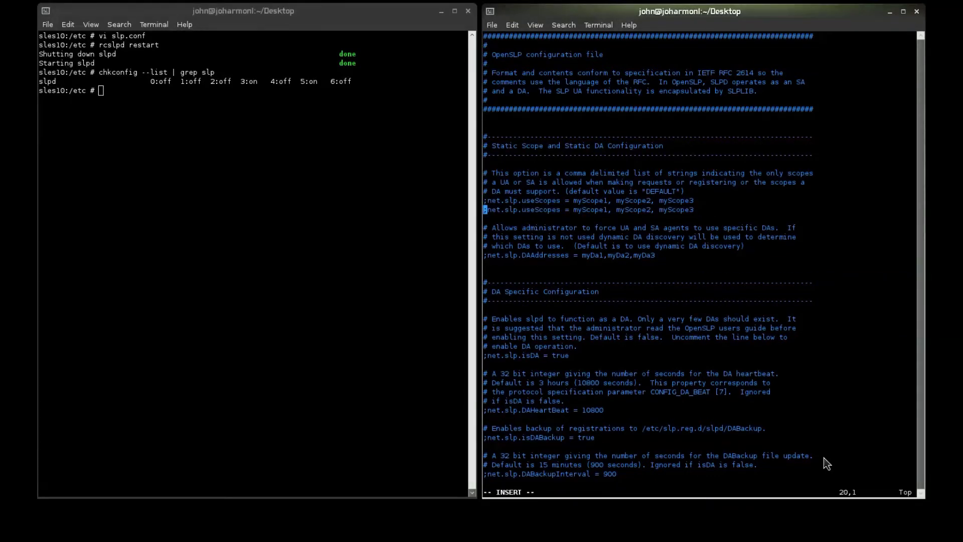
key("Delete")
key("Right")
key("Right")
key("Right")
key("Right")
key("Right")
key("Right")
key("Right")
key("Right")
key("Right")
key("Right")
key("Right")
key("Right")
key("Right")
key("Right")
key("Right")
key("Right")
key("Right")
key("Right")
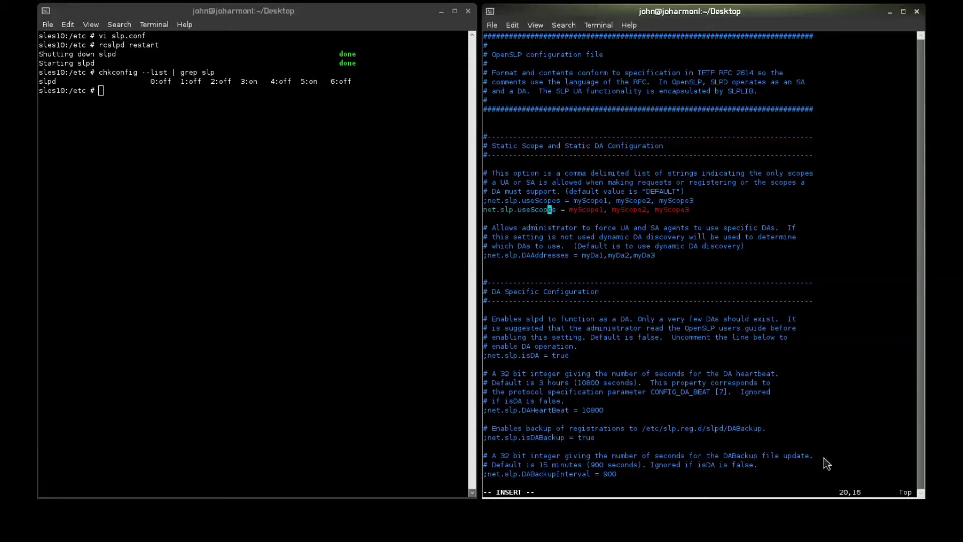
key("Escape")
key("Right")
key("Right")
key("shift+d")
key("Down")
key("i")
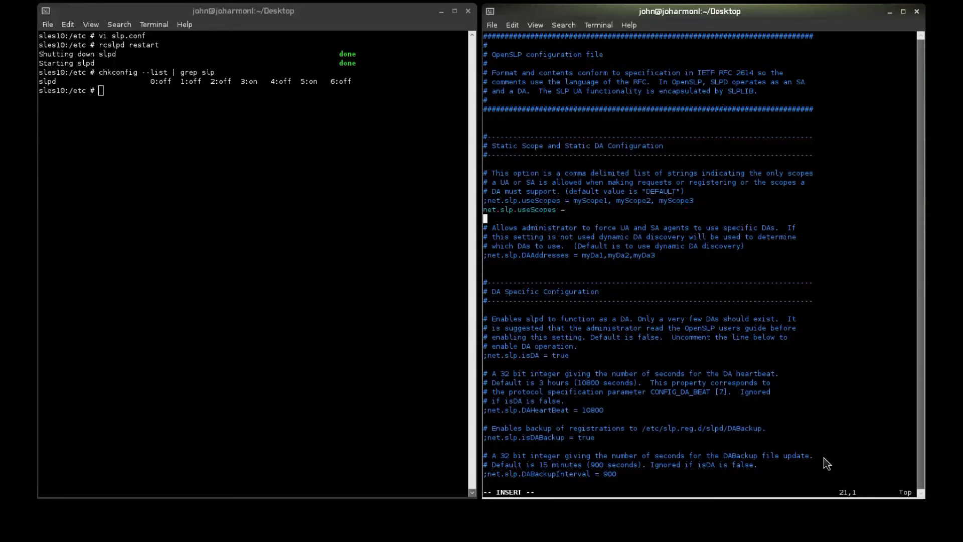
key("Up")
type("ilikesuse")
key("Return")
key("Down")
key("Down")
key("Down")
key("Down")
key("Down")
key("Escape")
Duplicate DAAddresses and set the active copy to 166.70.34.170,166.70.34.171.
key("Up")
key("y")
key("y")
key("shift+p")
key("i")
key("Down")
key("Delete")
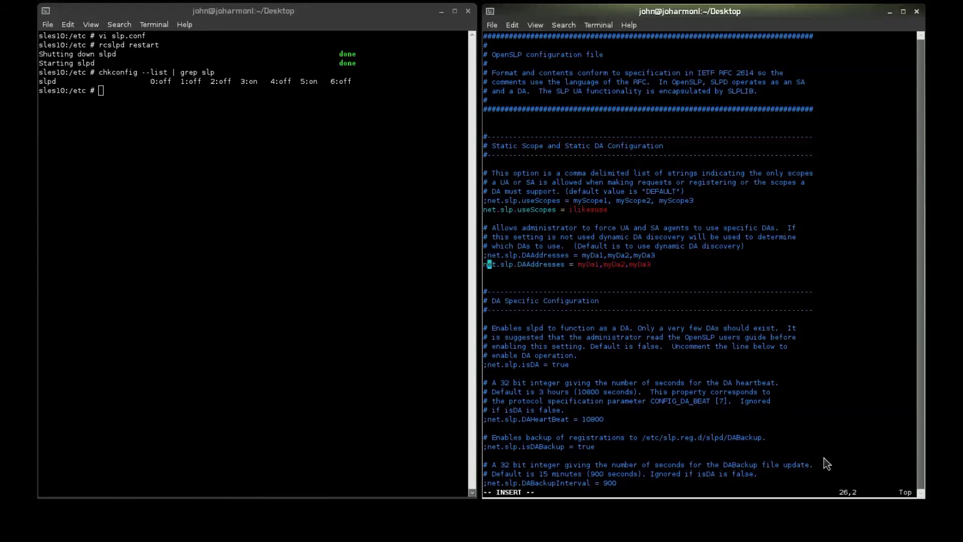
key("Right")
key("Right")
key("Right")
key("Right")
key("Right")
key("Right")
key("Right")
key("Right")
key("Right")
key("Right")
key("Right")
key("Right")
key("Right")
key("Right")
key("Right")
key("Right")
key("Right")
key("Right")
key("Right")
key("Right")
key("Escape")
key("shift+d")
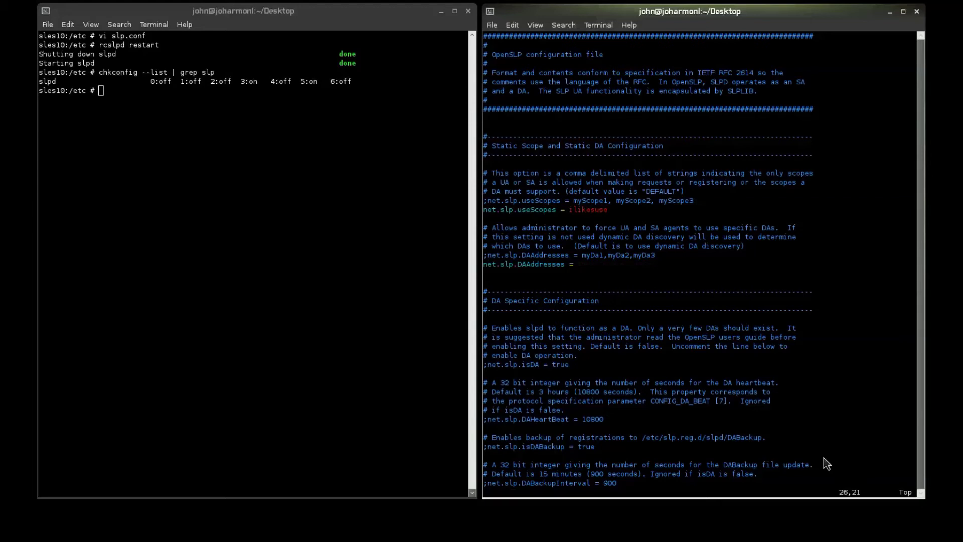
type("a 16")
type("6.70.34.1")
type("70,1")
type("66.70.34.1")
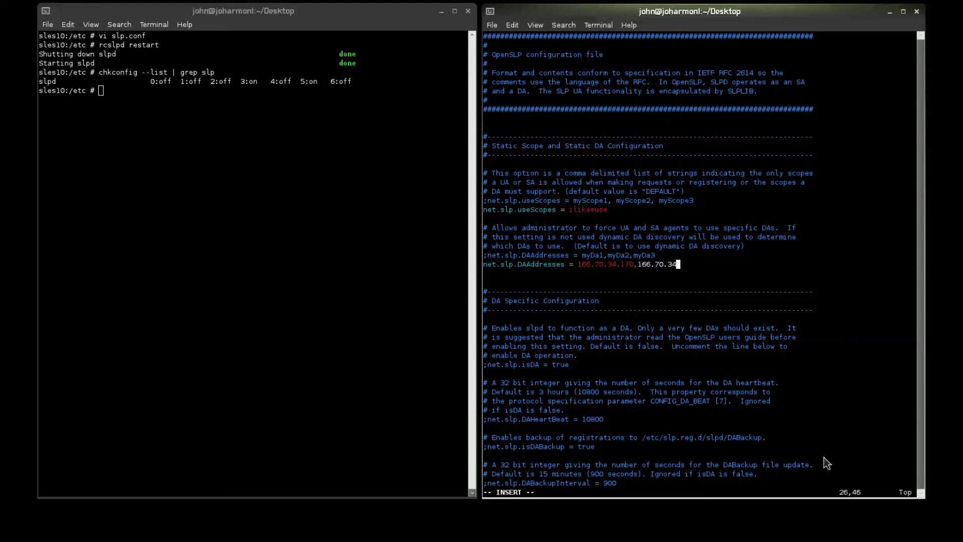
type("71")
key("Down")
key("Down")
key("Down")
key("Down")
key("Down")
key("Down")
key("Down")
Uncomment isDA, DAHeartBeat, isDABackup, DABackupInterval, DABackupLocalReg and DASyncReg.
key("Down")
key("Down")
key("Down")
key("Down")
key("Home")
key("Delete")
key("Down")
key("Down")
key("Down")
key("Down")
key("Down")
key("Down")
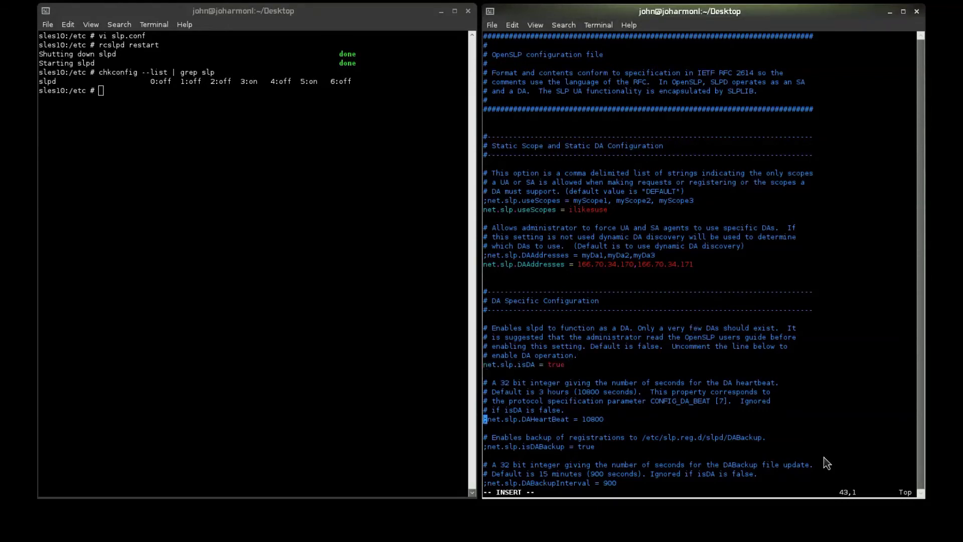
key("Delete")
key("Down")
key("Down")
key("Down")
key("Delete")
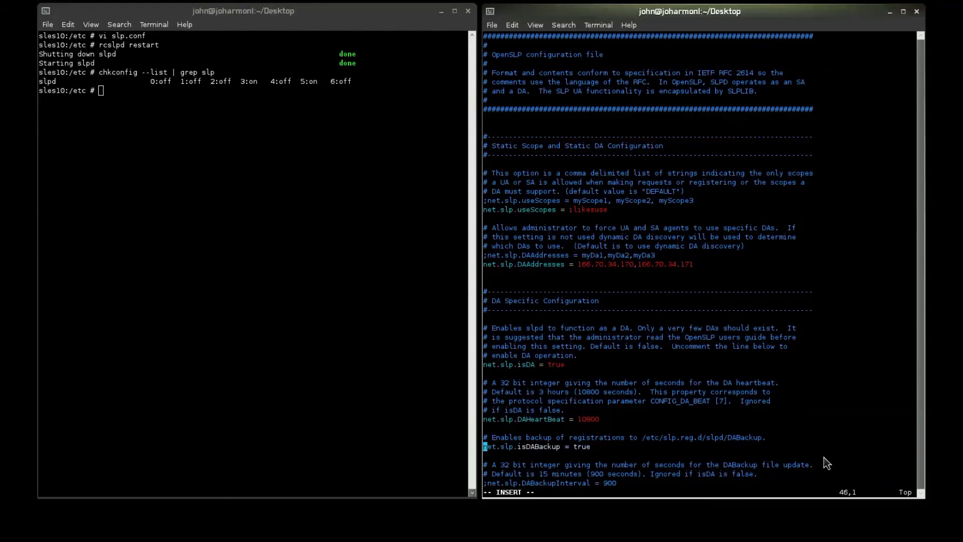
key("Down")
key("Down")
key("Down")
key("Down")
key("Down")
key("Down")
key("Down")
key("Down")
key("Down")
key("Down")
key("Down")
key("Down")
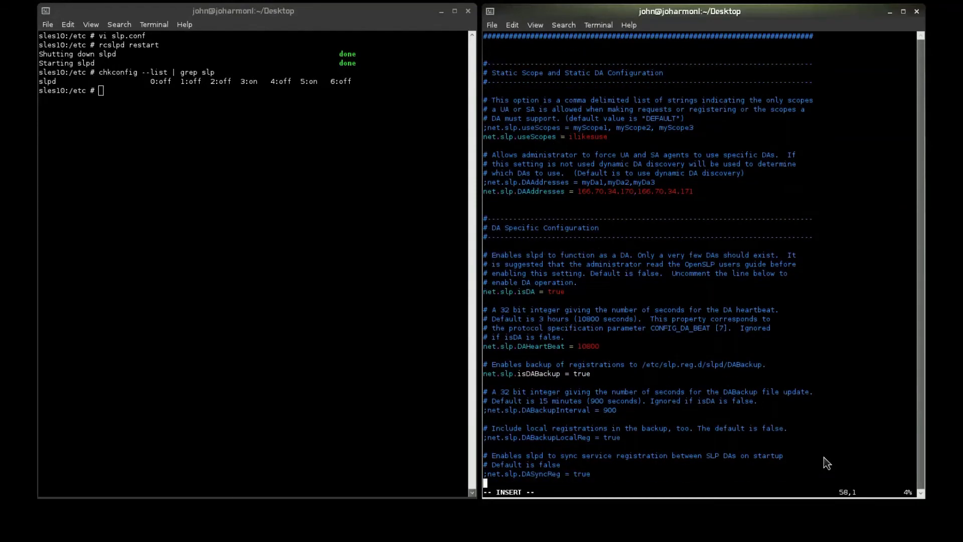
key("Down")
key("Down")
key("Up")
key("Up")
key("Up")
key("Delete")
key("Up")
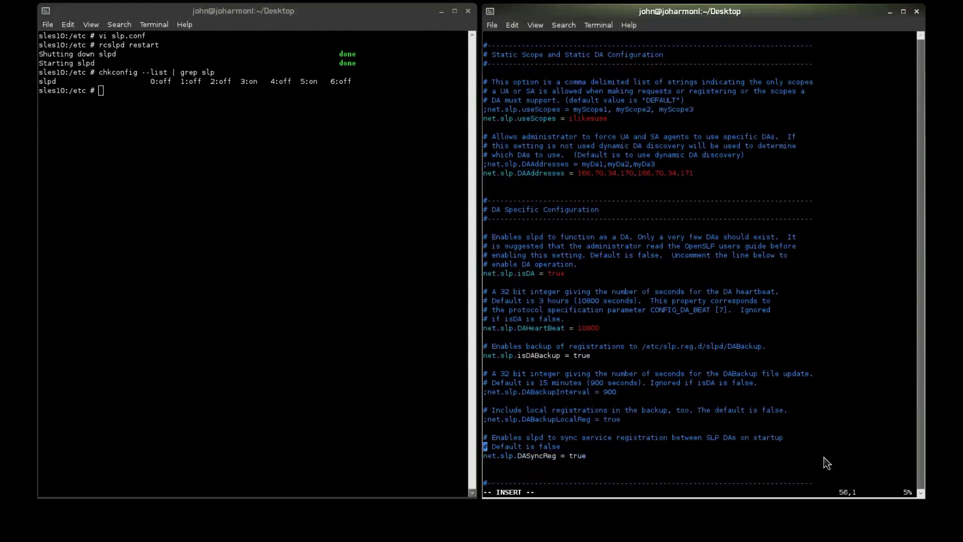
key("Up")
key("Up")
key("Up")
key("Delete")
key("Up")
key("Up")
key("Up")
key("Delete")
key("Down")
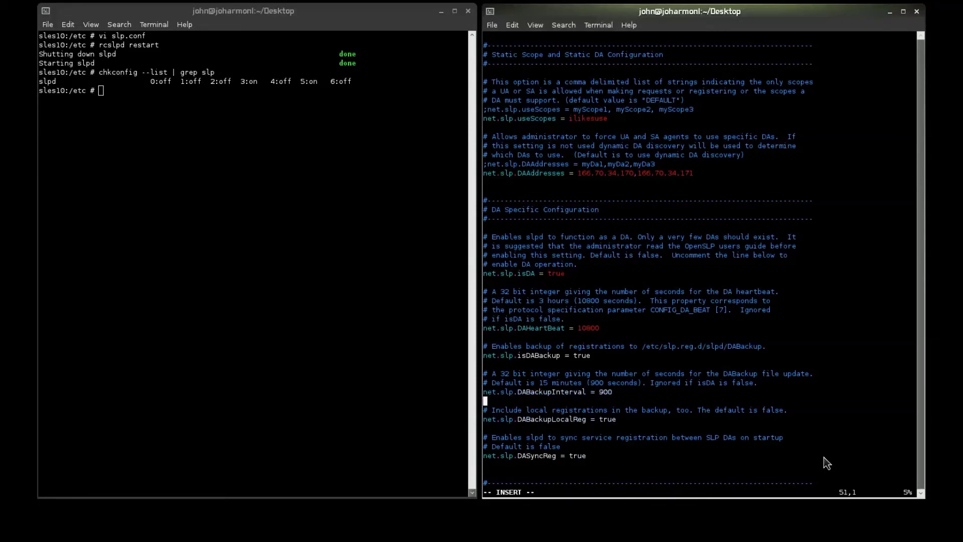
key("Down")
key("Down")
key("Down")
key("Down")
key("Down")
key("Down")
key("Down")
key("Down")
key("Down")
key("Down")
key("Down")
key("Down")
key("Down")
key("Down")
key("Down")
key("Down")
key("Down")
key("Down")
key("Down")
key("Down")
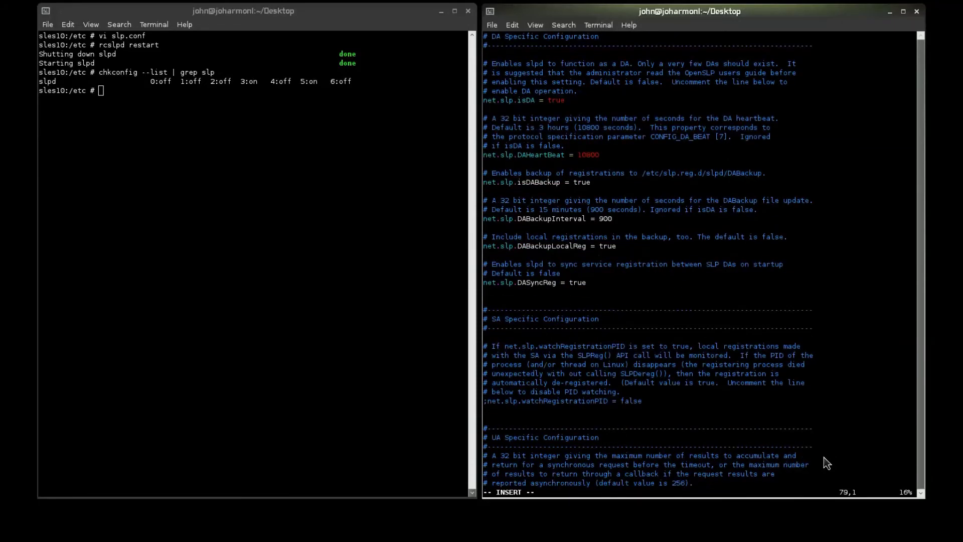
key("Page_Down")
key("Page_Down")
key("Page_Down")
key("Page_Down")
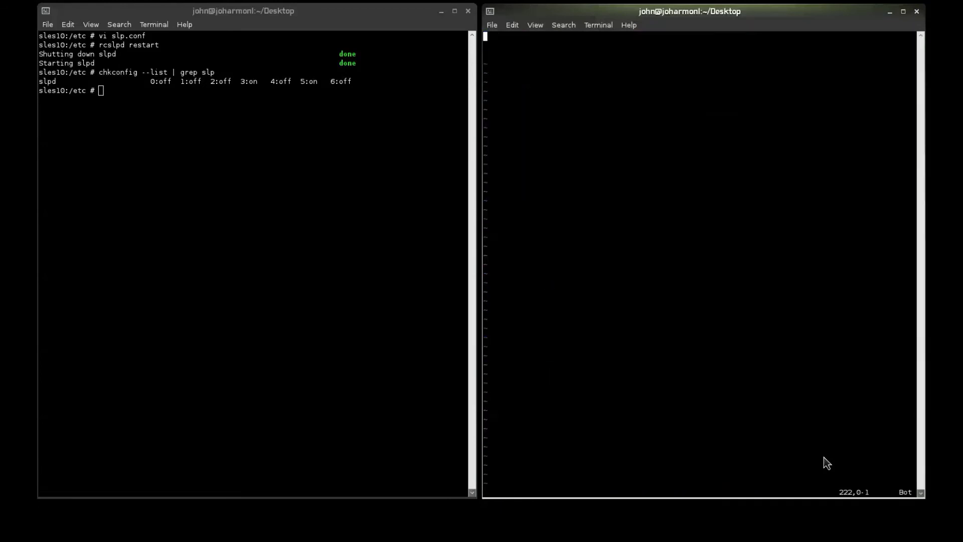
Quit vi and restart slpd on SLES11 with 'rcslpd restart'.
type(":q")
key("Return")
type("rcslpd ")
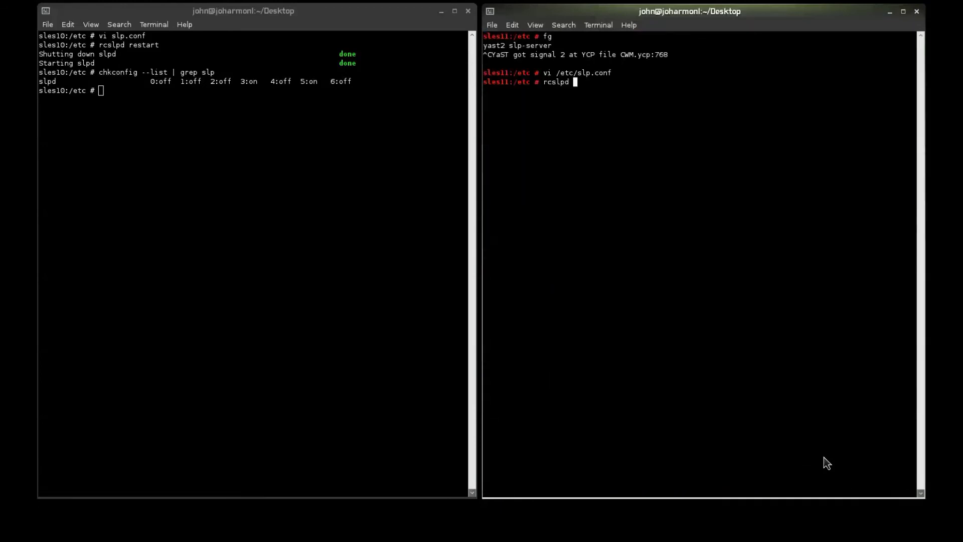
type("restart")
key("Return")
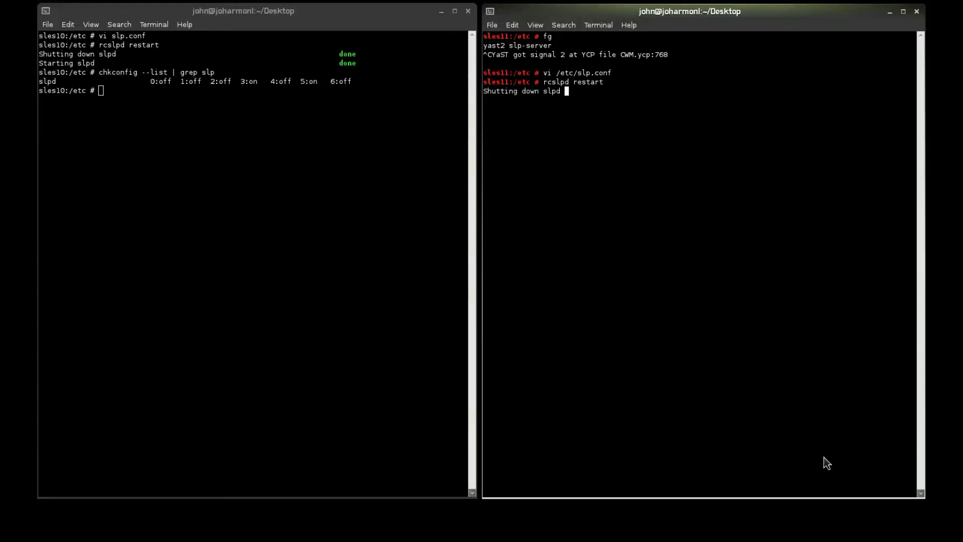
Confirm with 'chkconfig -A | grep slp' that slpd is enabled at boot.
type("chkcobnfig")
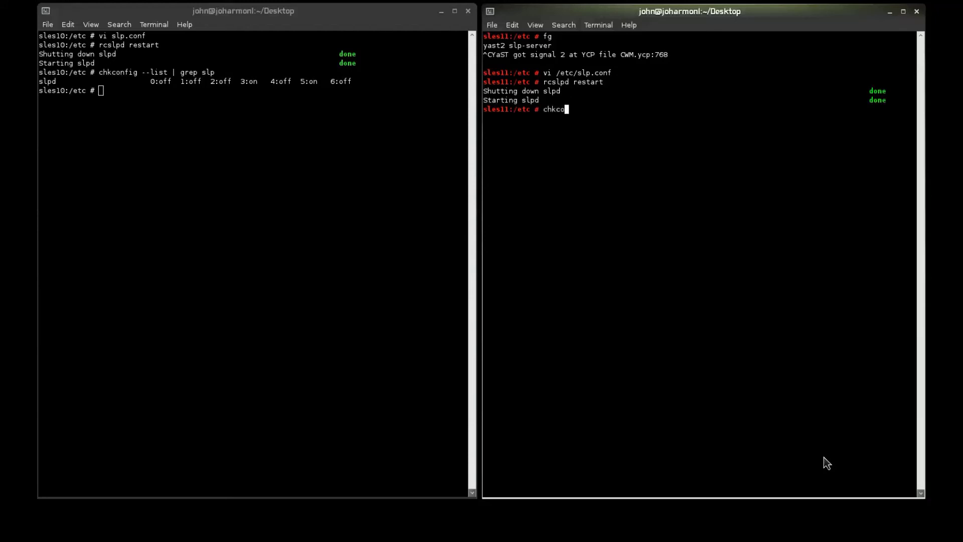
key("BackSpace")
key("BackSpace")
key("BackSpace")
key("BackSpace")
key("BackSpace")
type("nfig -A | grep slp")
key("Return")
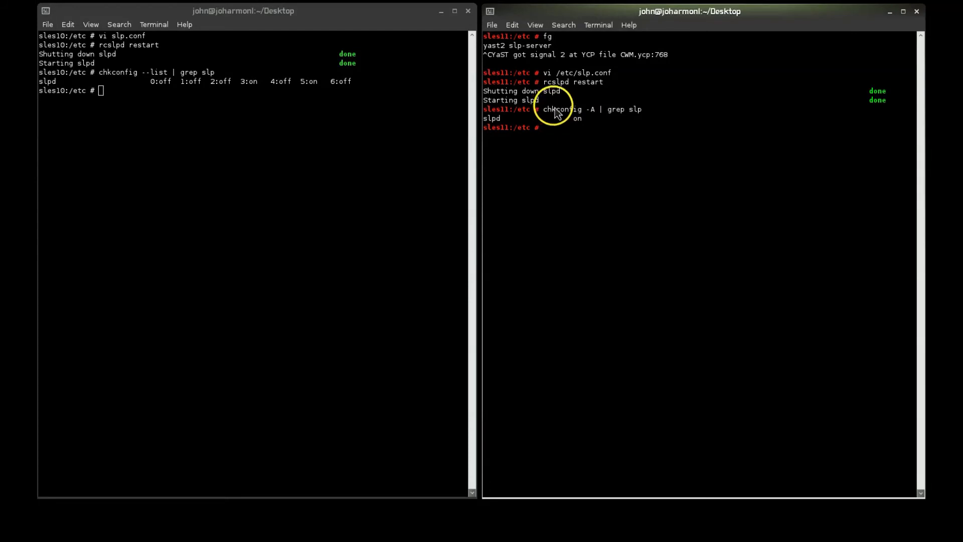
left_click_drag(545, 109, 613, 109)
left_click(621, 112)
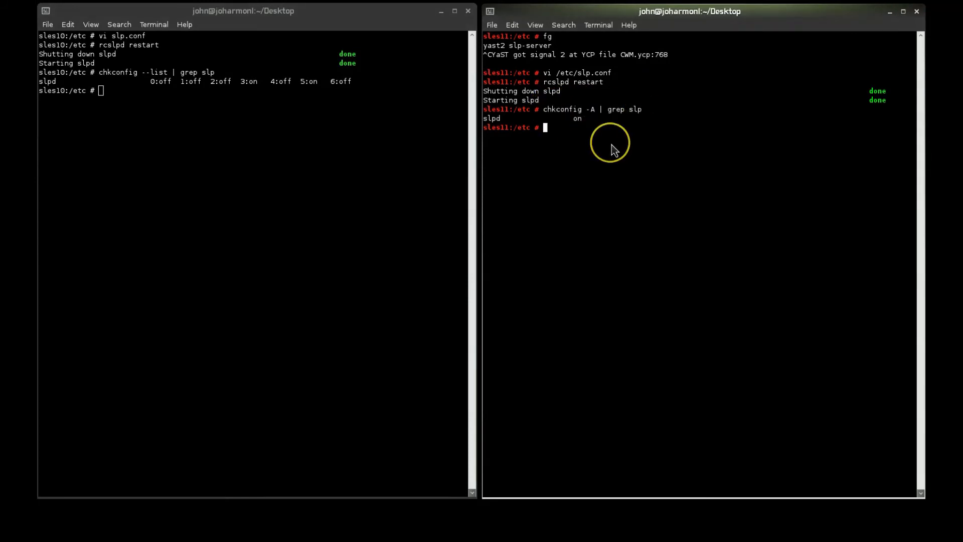
Clear the SLES11 and SLES10 terminals and begin an slptool findsrvs query on SLES10.
type("clear")
key("Return")
left_click(188, 143)
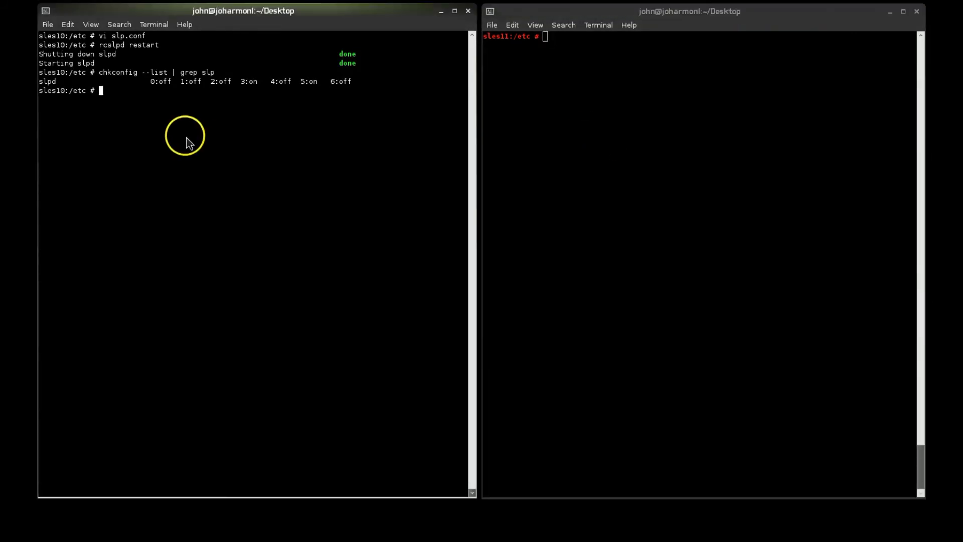
type("clear")
key("Return")
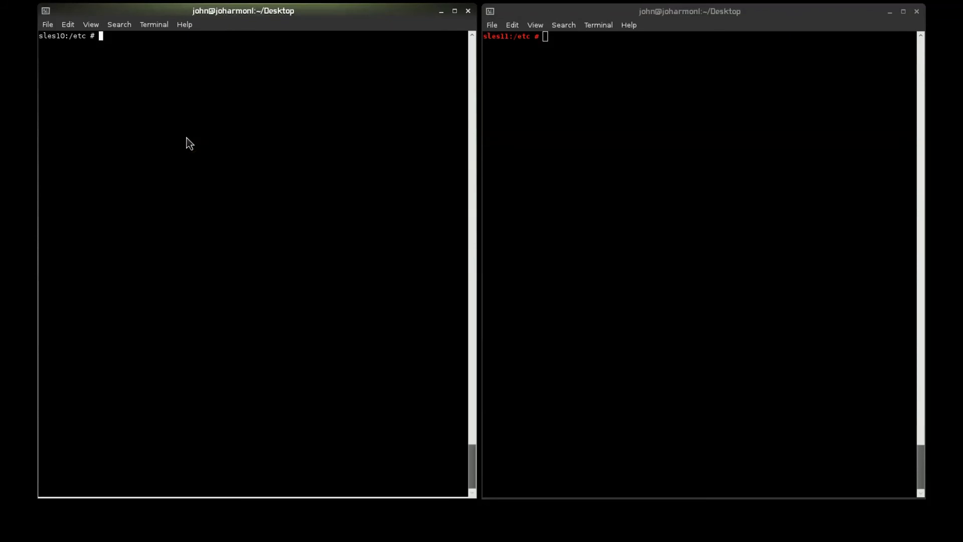
type("slptool findsrvssservice:")
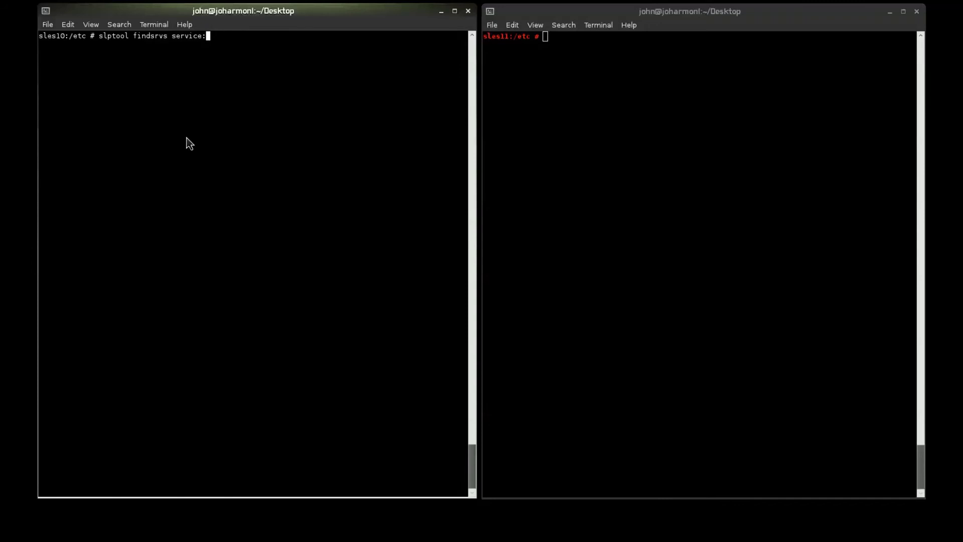
List the SLP directory agents with 'slptool findsrvs service:' on SLES10 and SLES11.
key("Return")
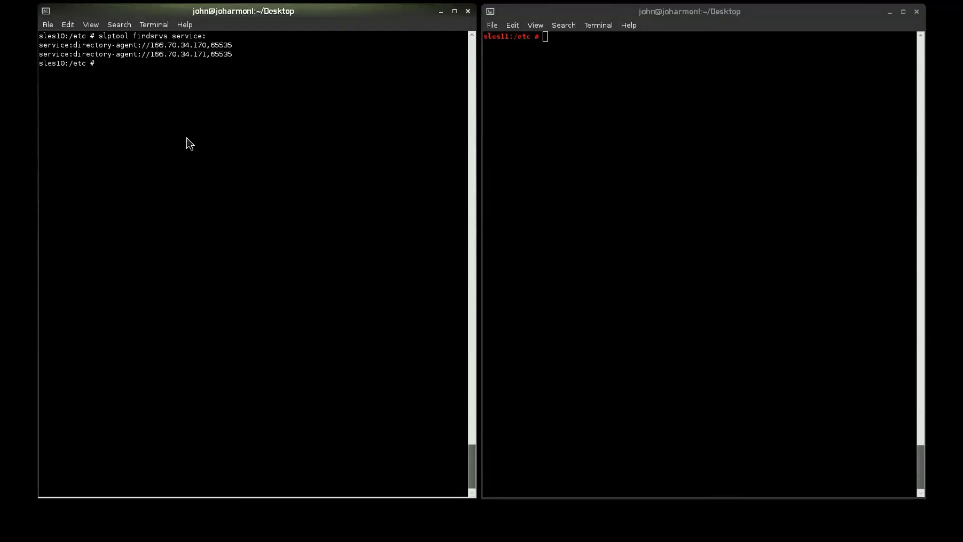
left_click(572, 95)
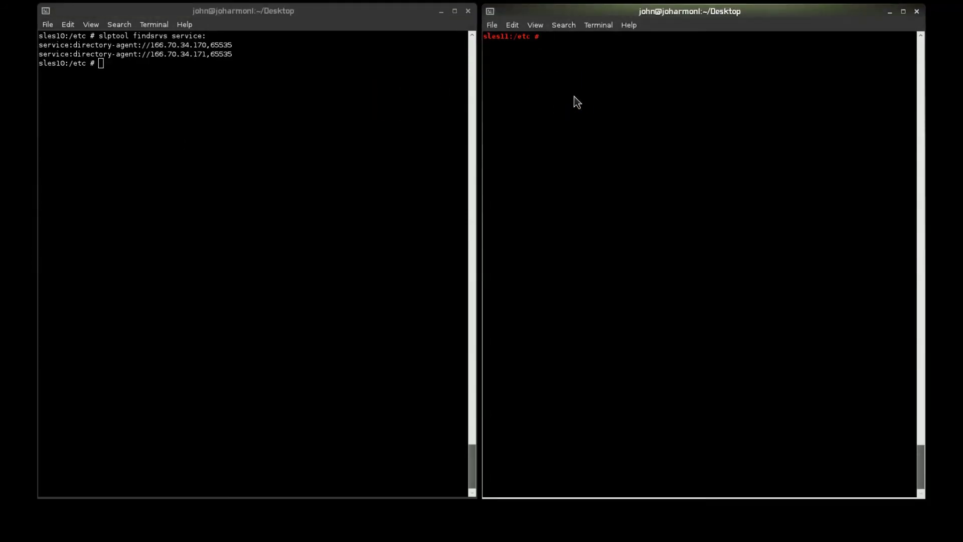
type("slptool findsrvs service:")
key("Return")
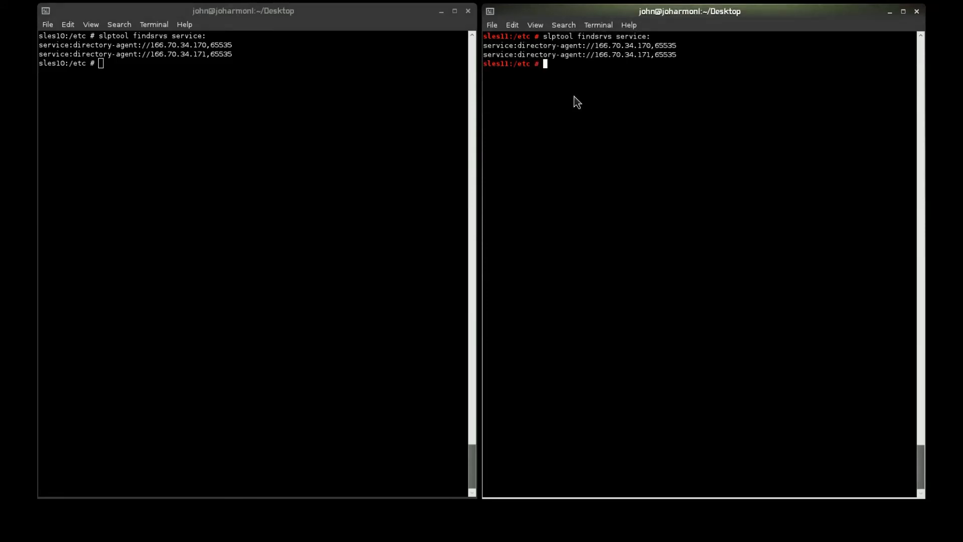
From SLES10, look up service:fish and service:ssh with slptool findsrvs.
left_click(304, 91)
key("alt+Tab")
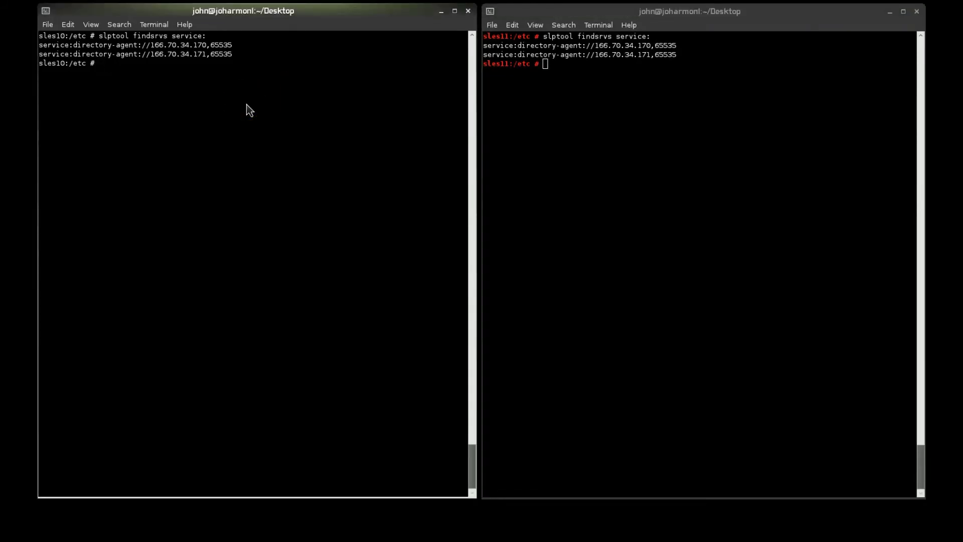
key("Up")
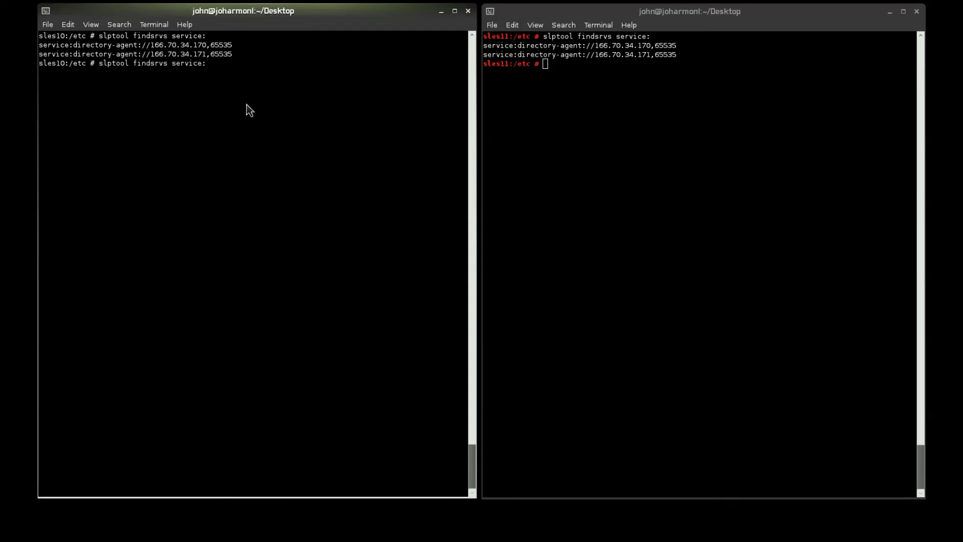
type("fish")
key("Return")
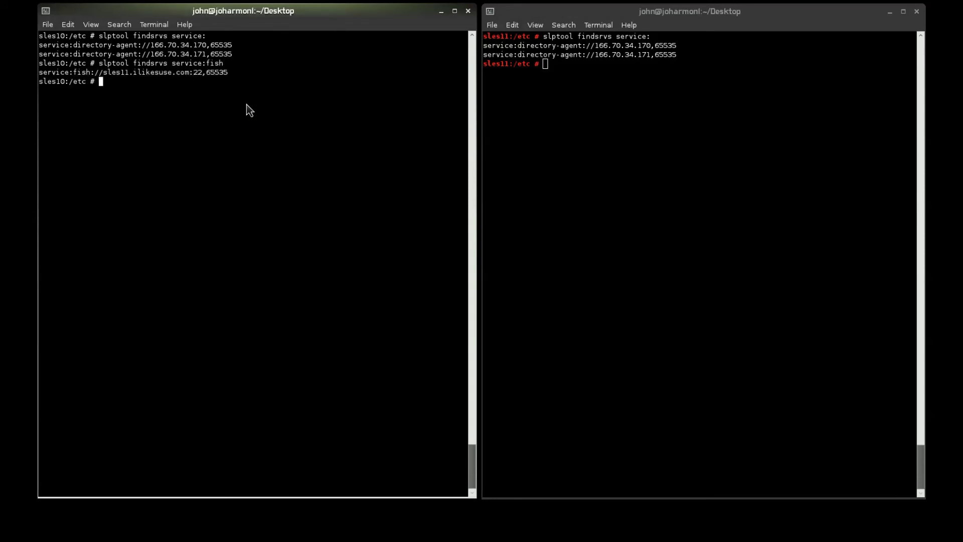
key("Up")
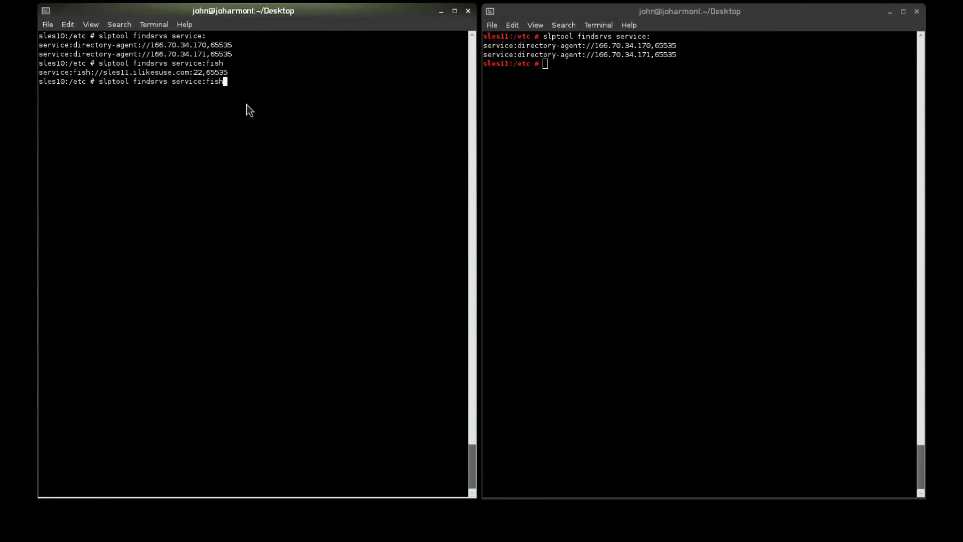
key("BackSpace")
key("BackSpace")
key("BackSpace")
key("BackSpace")
type("ssh")
key("Return")
From SLES10, look up service:domain and point out the sles11 host in the results.
key("Up")
key("BackSpace")
key("BackSpace")
key("BackSpace")
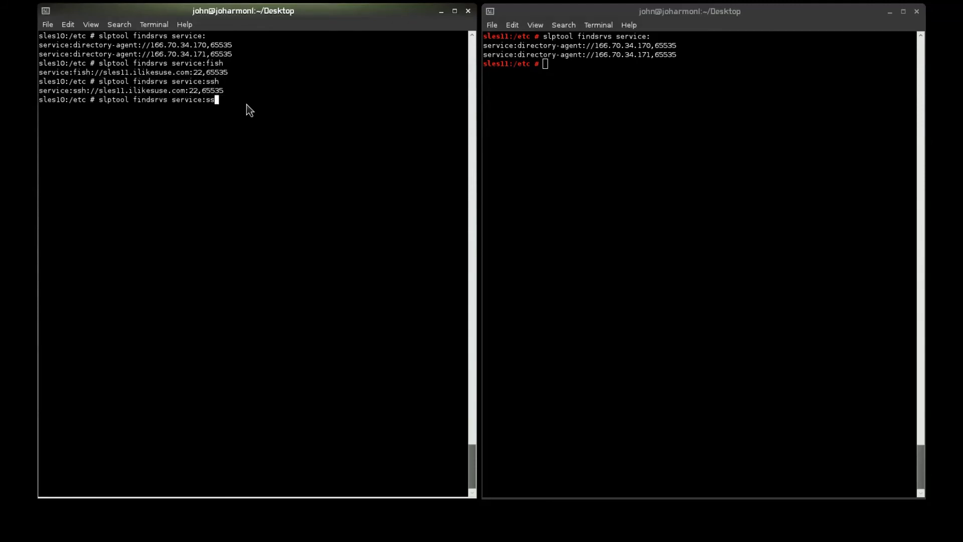
type("domain")
key("Return")
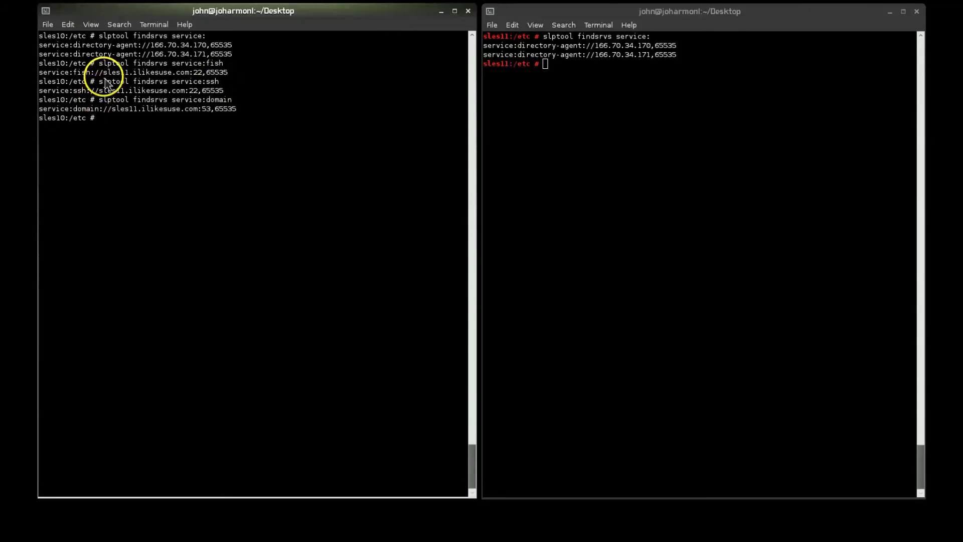
left_click_drag(103, 71, 153, 110)
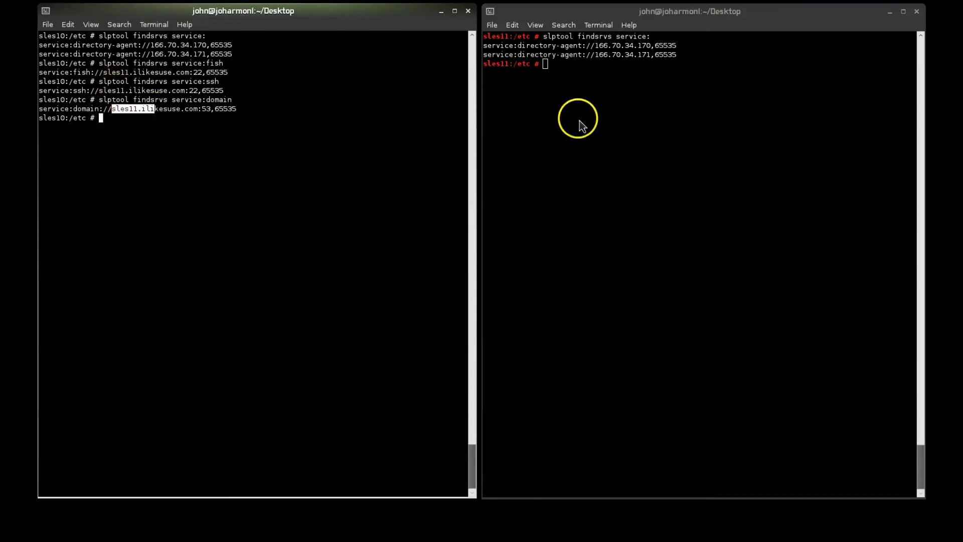
left_click(637, 120)
On SLES11, query service:fish, service:ssh, then service: again to relist DAs 166.70.34.170 and 166.70.34.171.
key("Up")
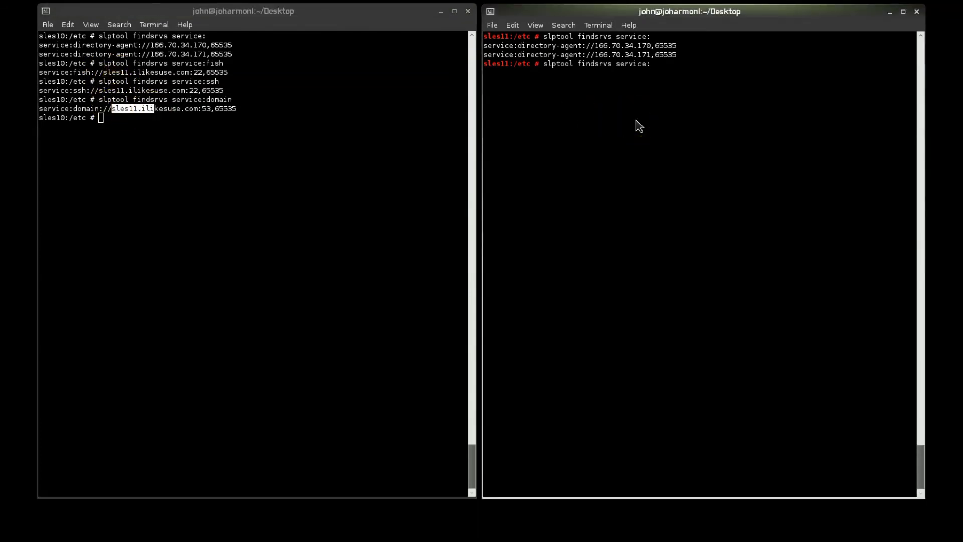
type("fish")
key("Return")
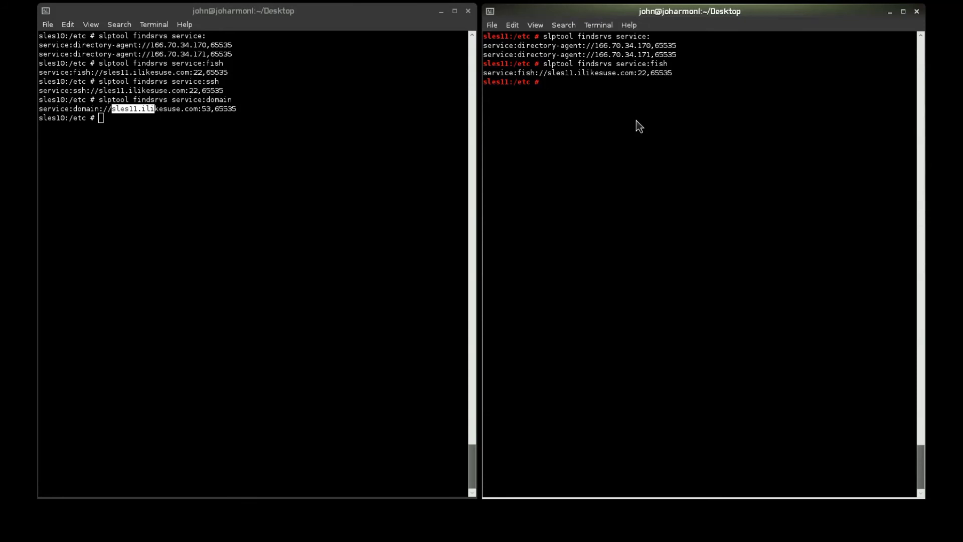
key("Up")
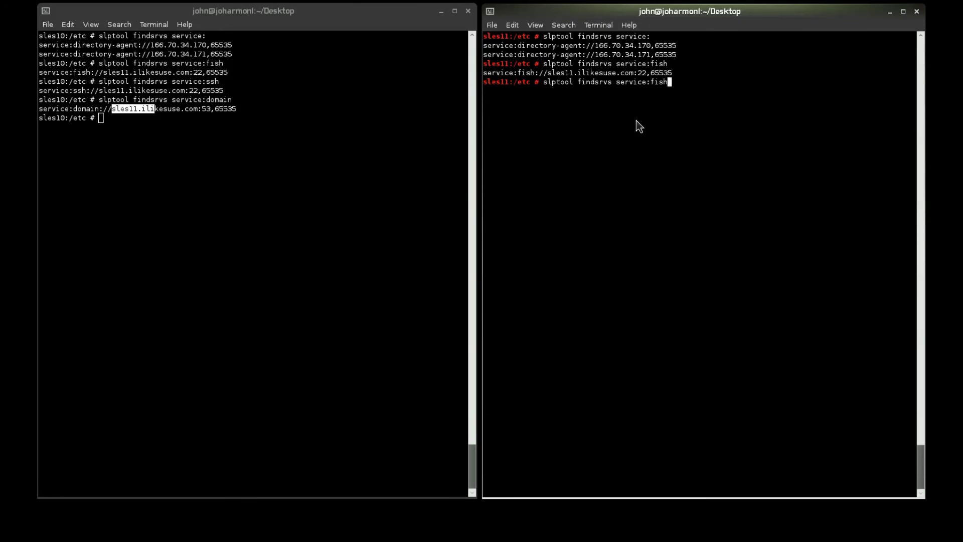
key("BackSpace")
key("BackSpace")
key("BackSpace")
key("BackSpace")
type("ssh")
key("Return")
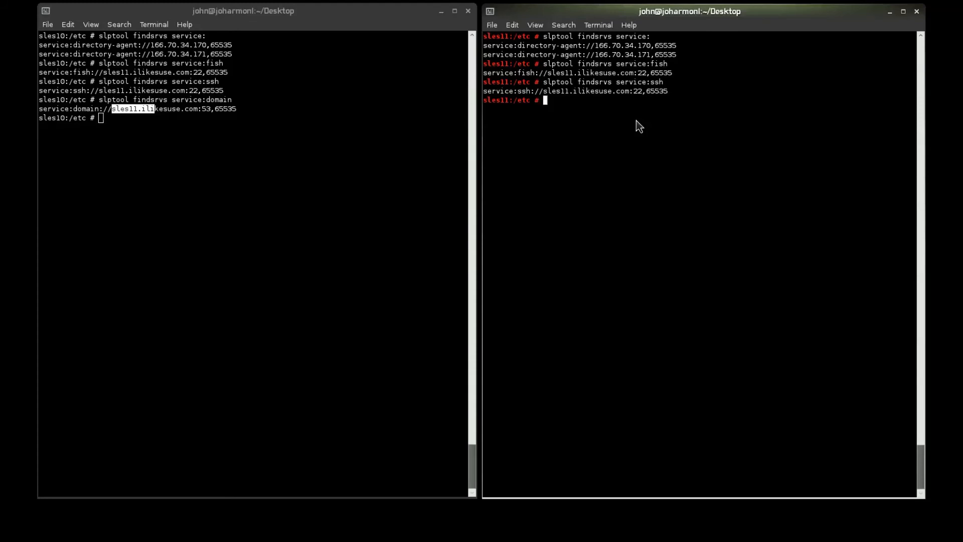
key("Up")
key("BackSpace")
key("BackSpace")
key("Return")
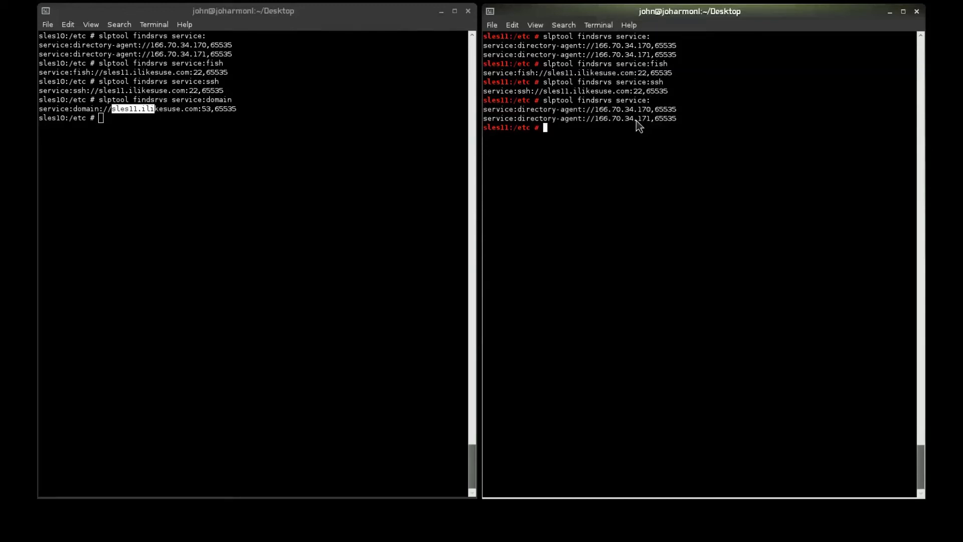
Open slp.conf on SLES10 and uncomment traceMsg, traceDrop, traceReg and traceDATraffic.
left_click(432, 34)
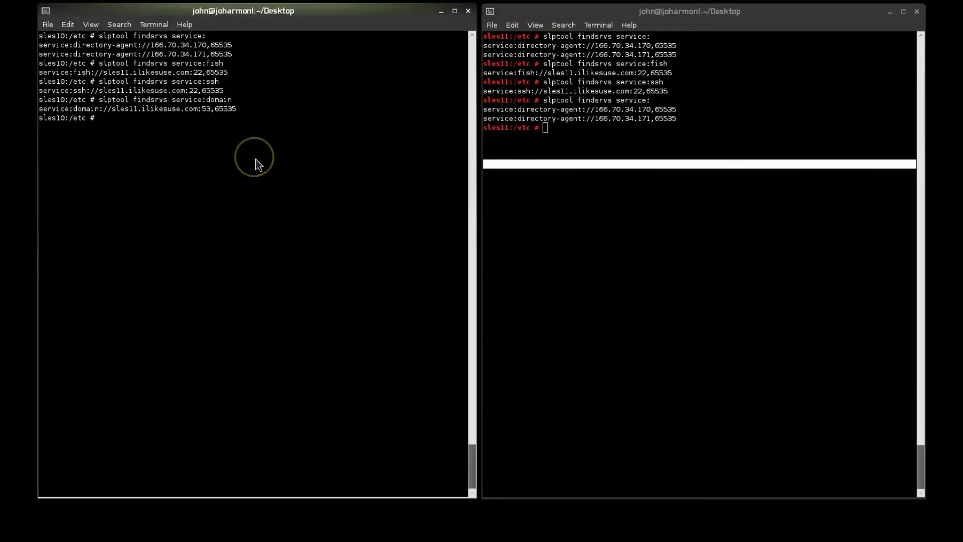
type("vi slp.conf")
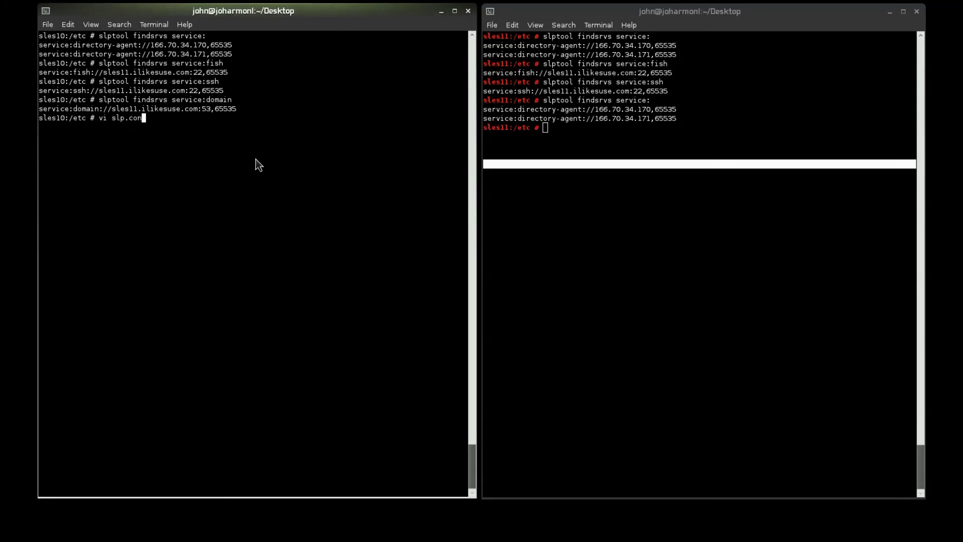
key("Return")
key("i")
key("Up")
key("Up")
key("Up")
key("Up")
key("Up")
key("Up")
key("Up")
key("Up")
key("Up")
key("Up")
key("Up")
key("Up")
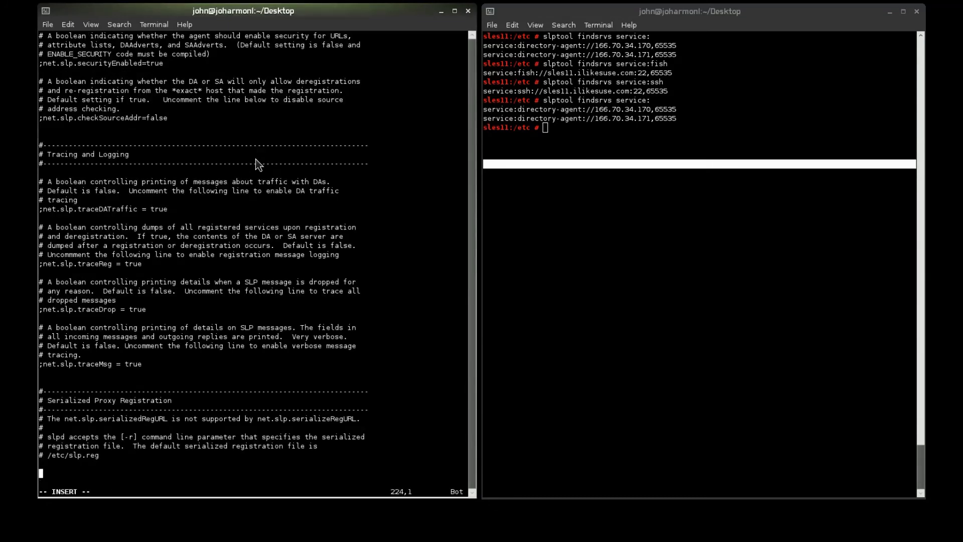
key("Up")
key("Delete")
key("Up")
key("Up")
key("Up")
key("Up")
key("Up")
key("Up")
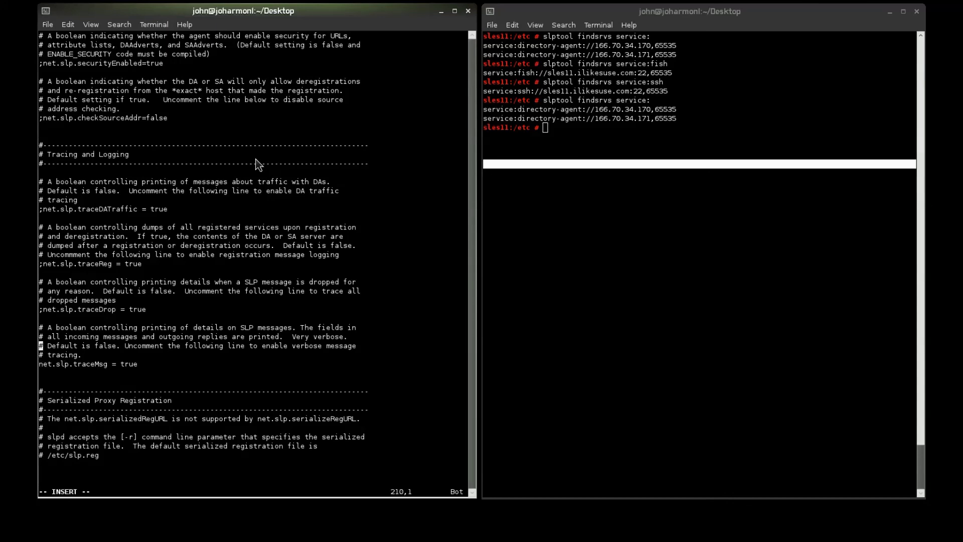
key("Delete")
key("Up")
key("Up")
key("Up")
key("Up")
key("Up")
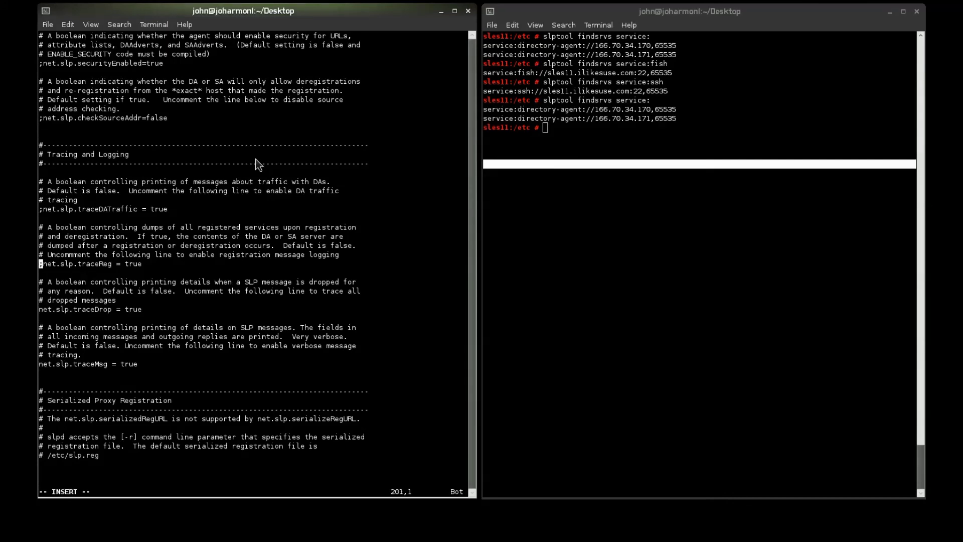
key("Delete")
key("Up")
key("Up")
key("Up")
key("Up")
key("Up")
key("Up")
key("Delete")
key("Escape")
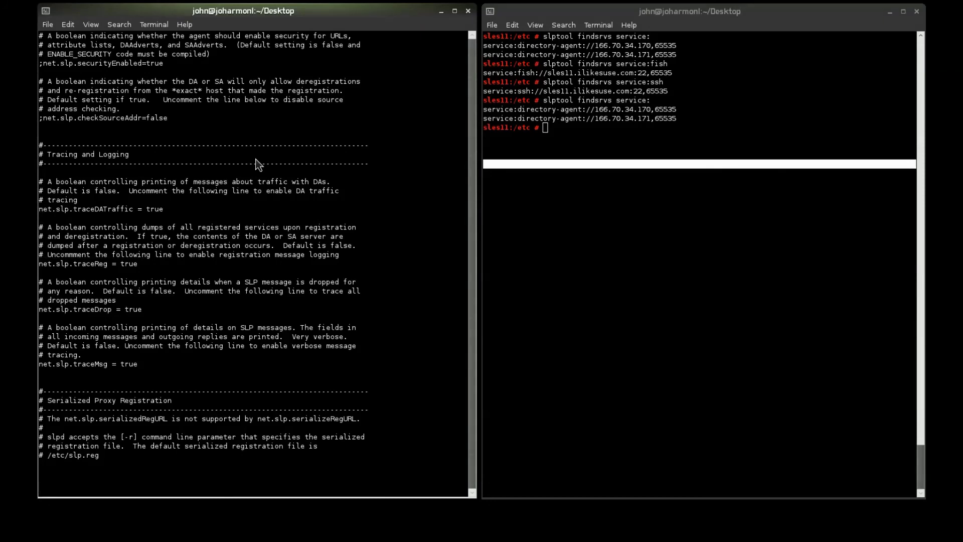
Save slp.conf with :wq and restart slpd with 'rcslpd restart'.
type(":wq")
key("Return")
type("rcslpd")
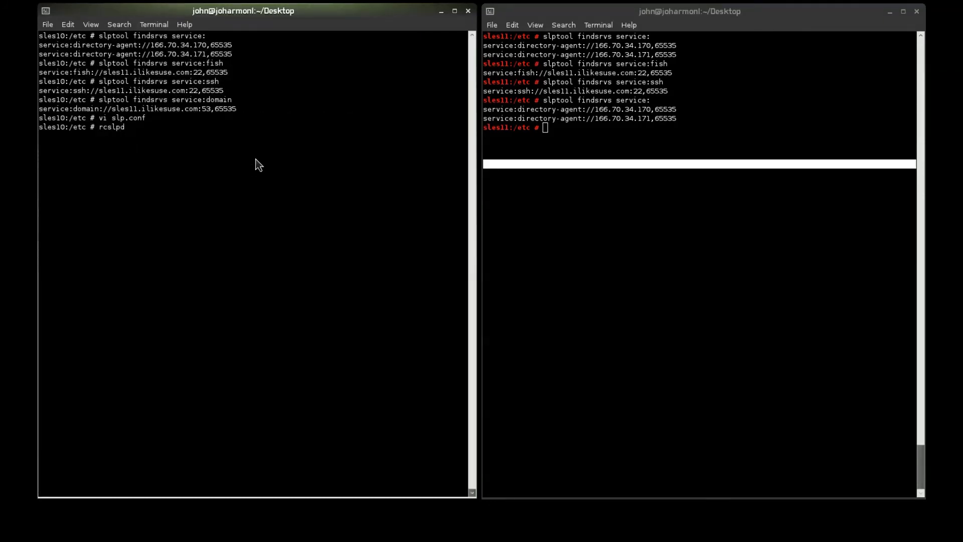
type(" restart")
key("Return")
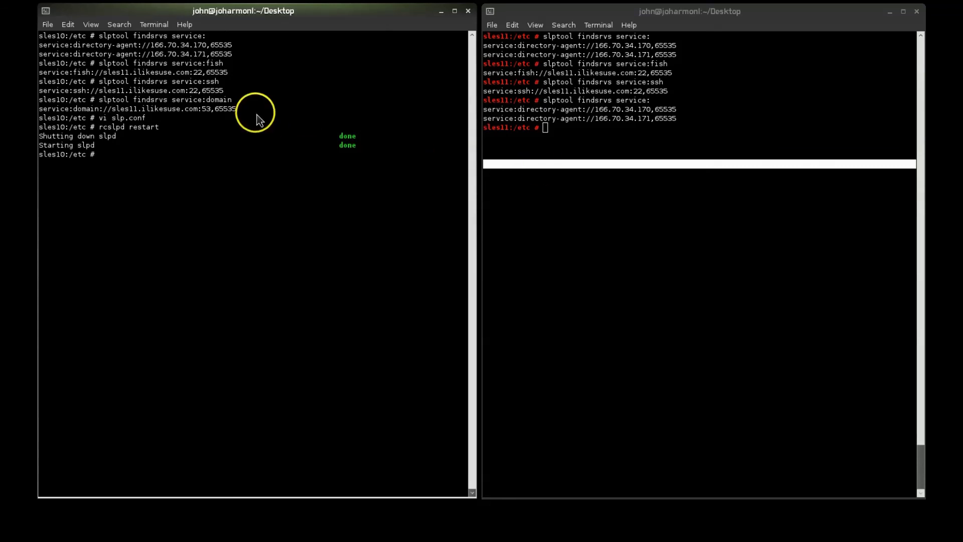
left_click_drag(258, 119, 95, 36)
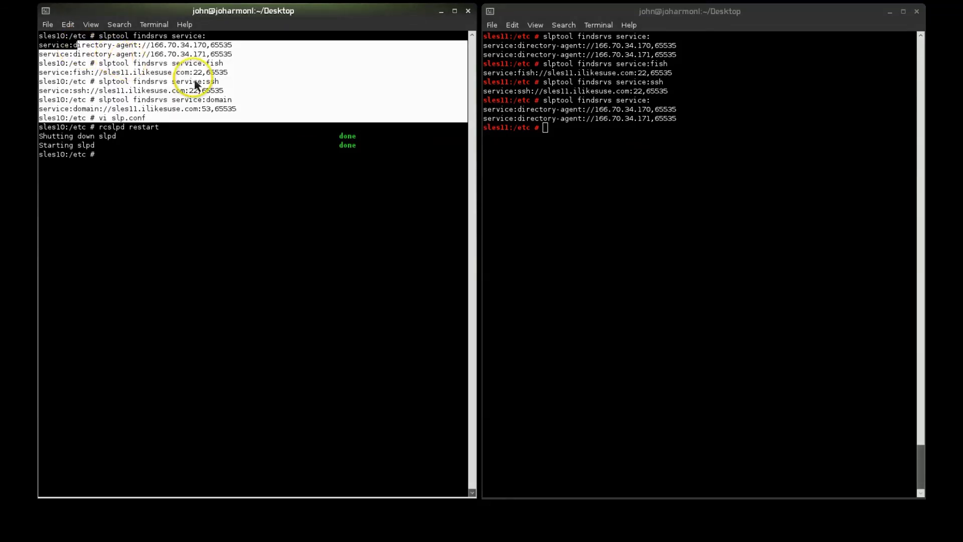
left_click(228, 89)
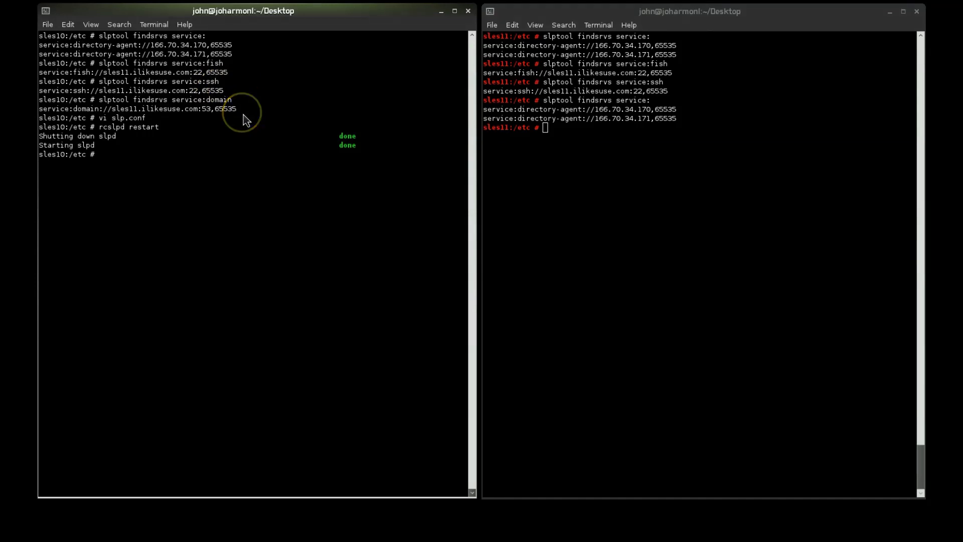
type("cd slp.reg.d/slpd/")
In slp.reg.d/slpd, list the files and print DABackup, showing the backed-up domain, ssh and fish entries.
key("Return")
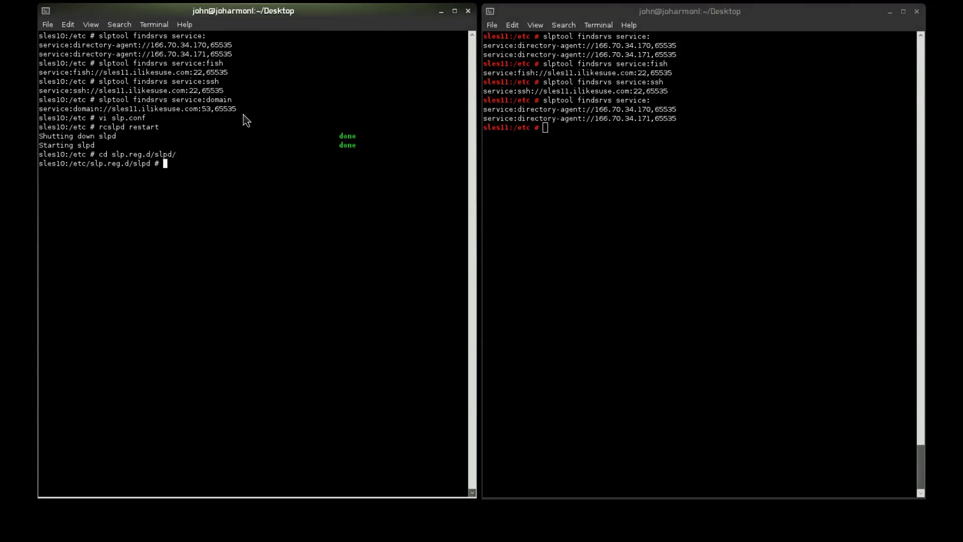
type("ls")
key("Return")
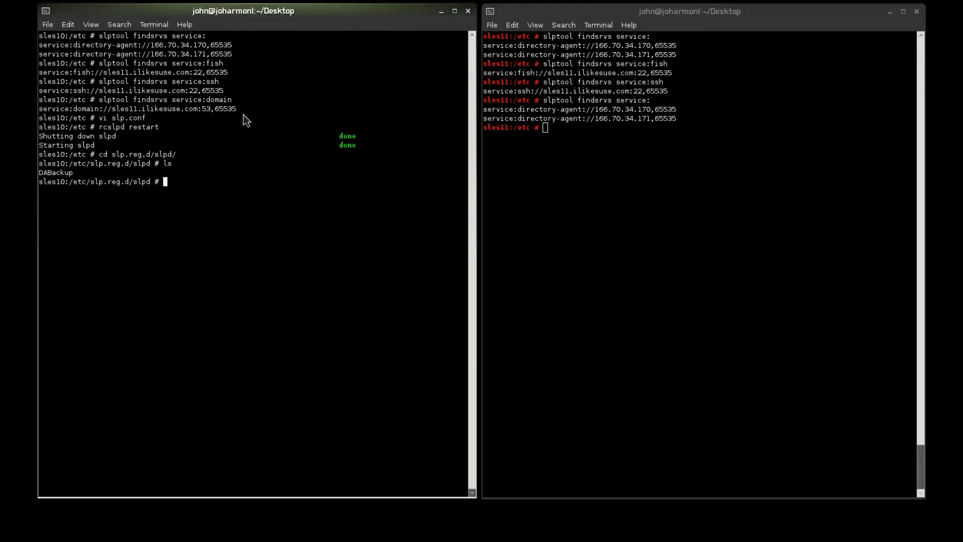
type("cat DABackup")
key("Return")
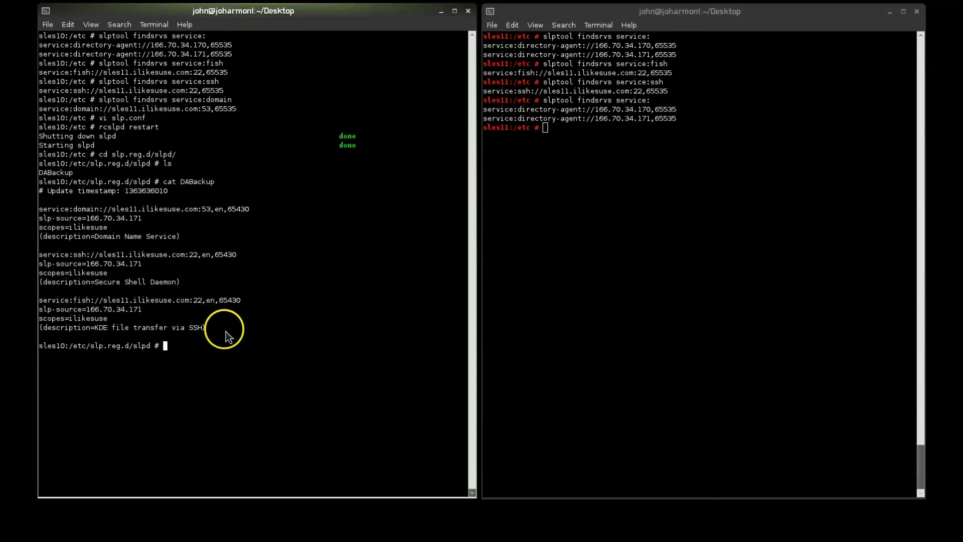
left_click_drag(224, 329, 47, 204)
left_click(263, 294)
double_click(263, 292)
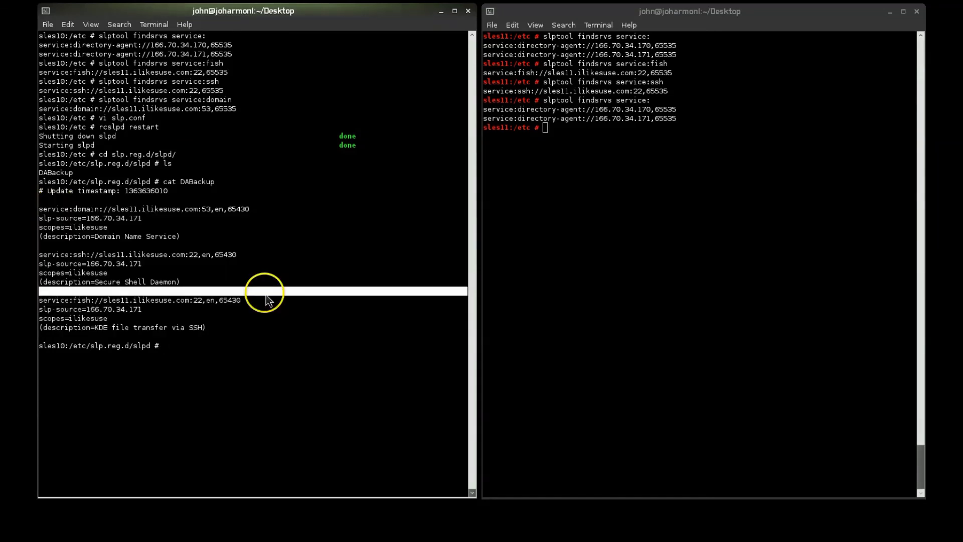
left_click(267, 299)
type("c")
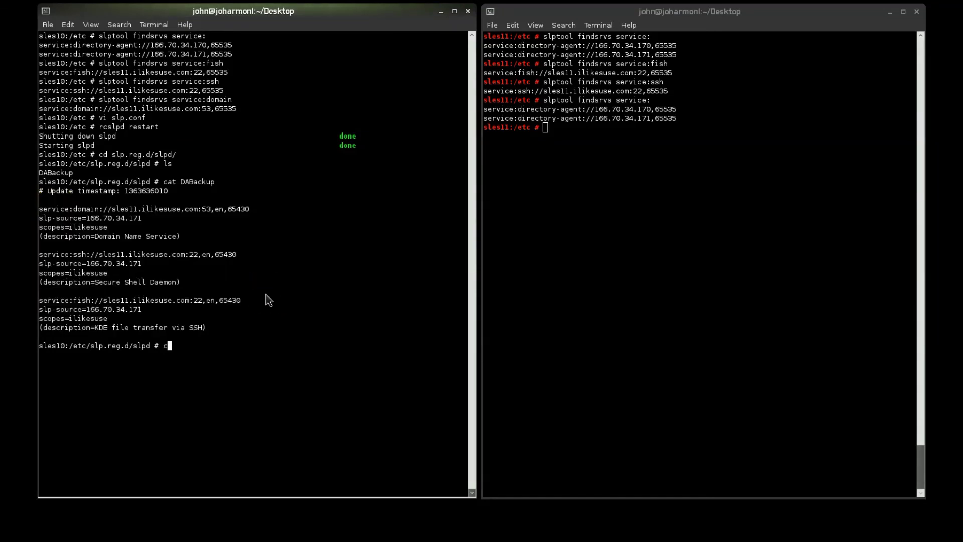
type("d /var/log/")
key("Return")
Open slpd.log, jump to its end, and highlight the Trace message OUT entry.
type("vi ")
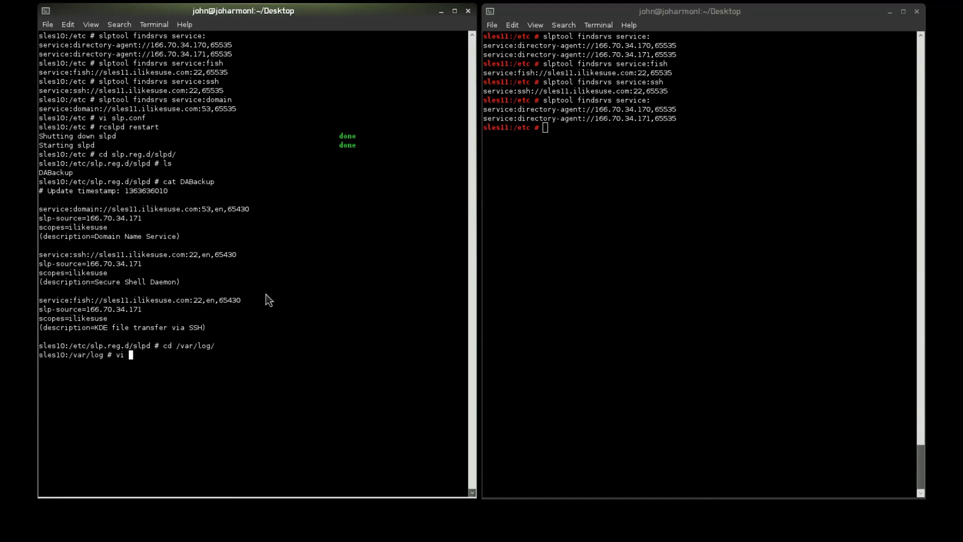
type("slpd.log")
key("Return")
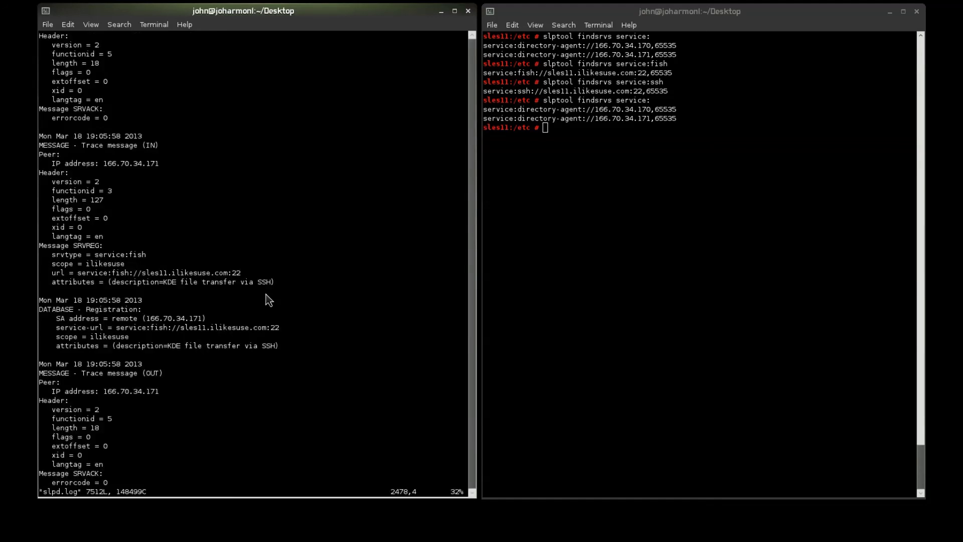
key("shift+g")
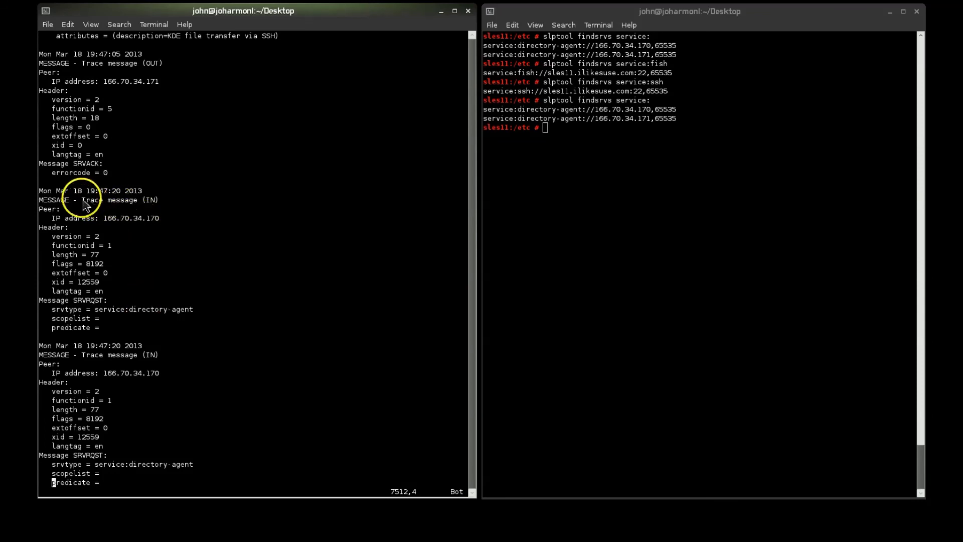
left_click_drag(82, 200, 142, 200)
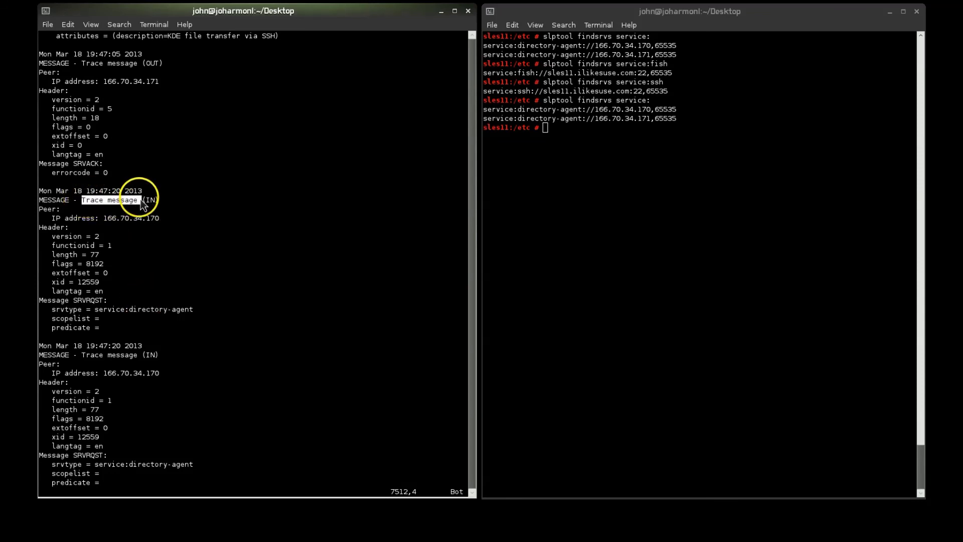
left_click(96, 70)
left_click_drag(86, 63, 137, 64)
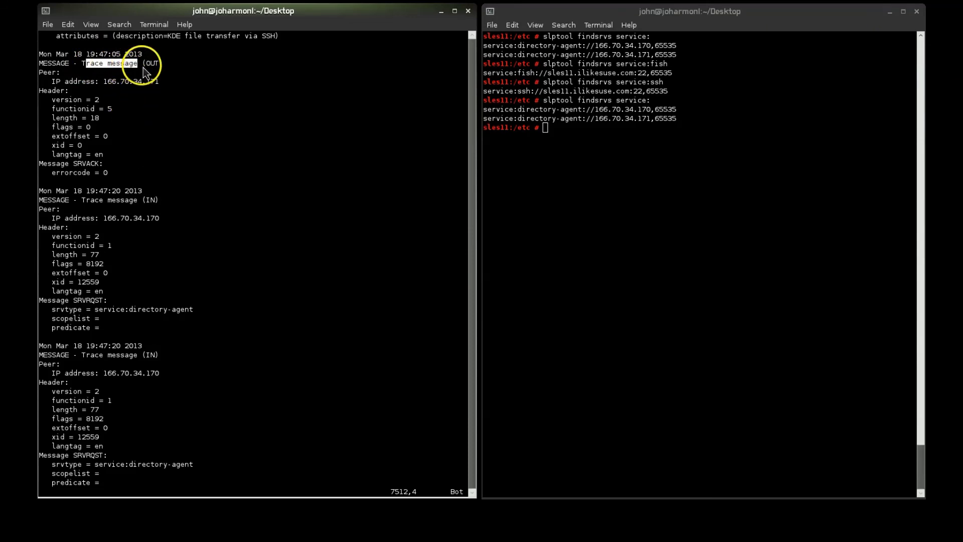
mouse_move(147, 63)
left_mouse_down()
mouse_move(172, 67)
mouse_move(159, 64)
left_mouse_up()
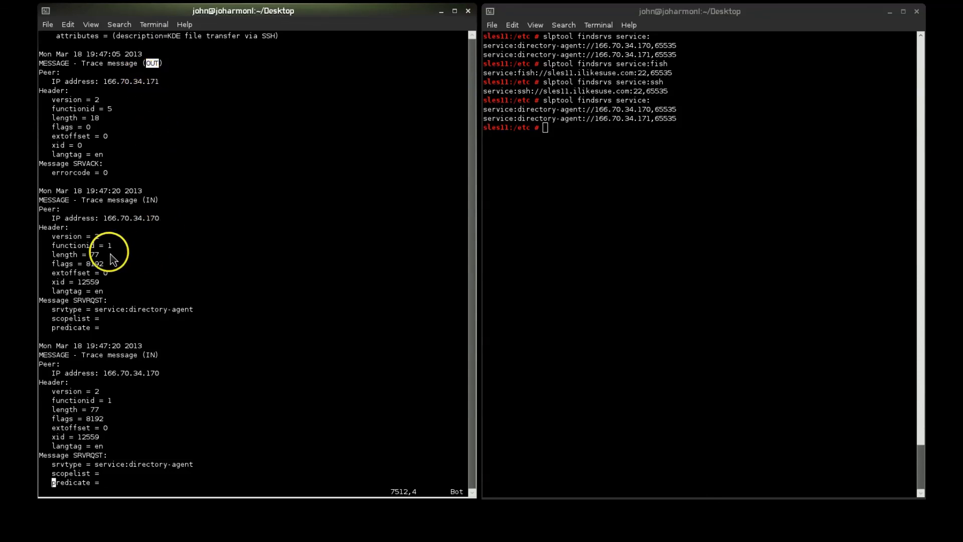
Highlight the IN trace entry, directory-agent service type and xid 12559, then quit slpd.log.
left_click_drag(86, 200, 149, 202)
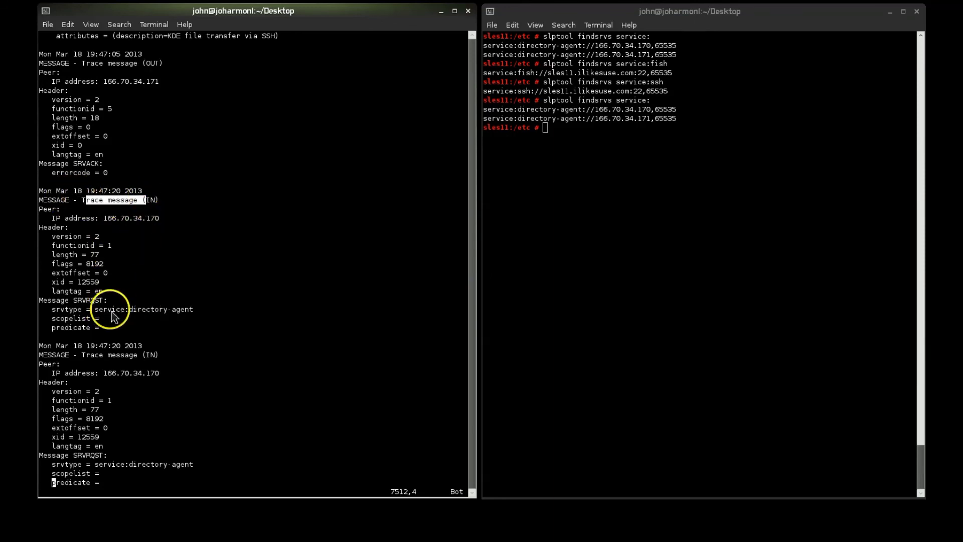
left_click_drag(127, 311, 189, 311)
left_click(186, 312)
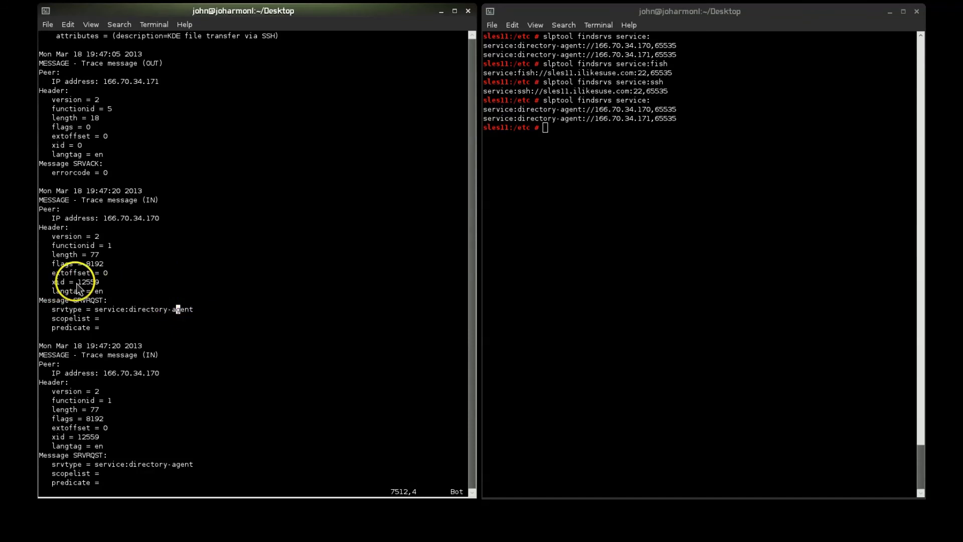
left_click_drag(76, 285, 103, 285)
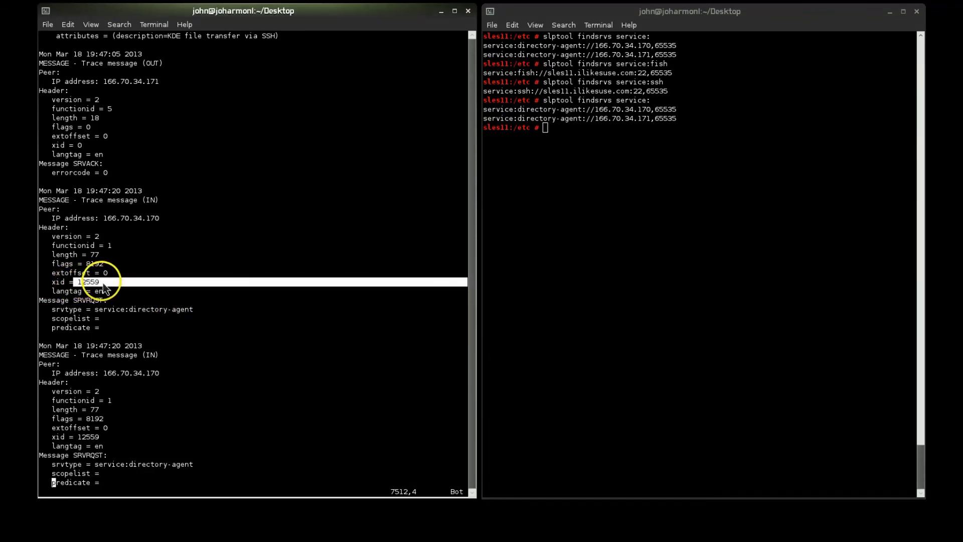
left_click(167, 438)
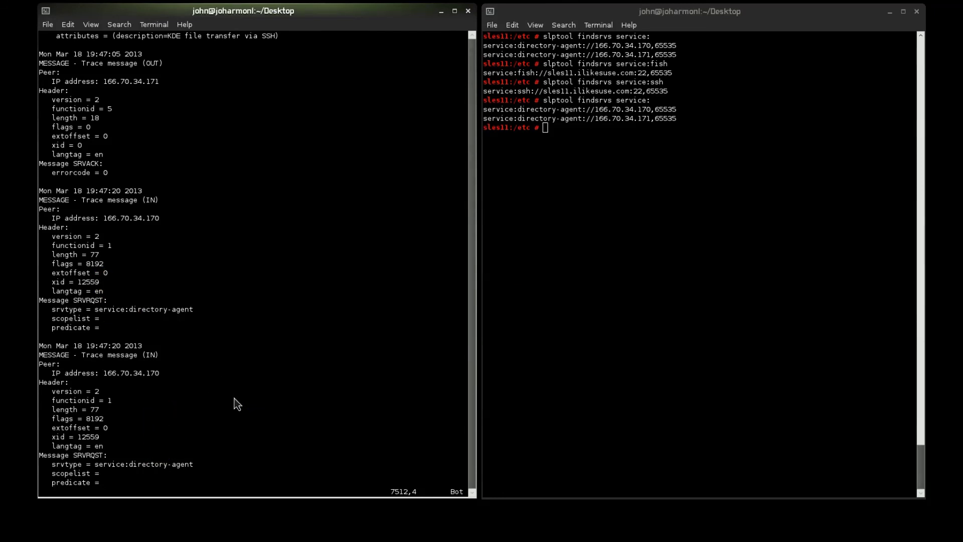
type(":q")
key("Return")
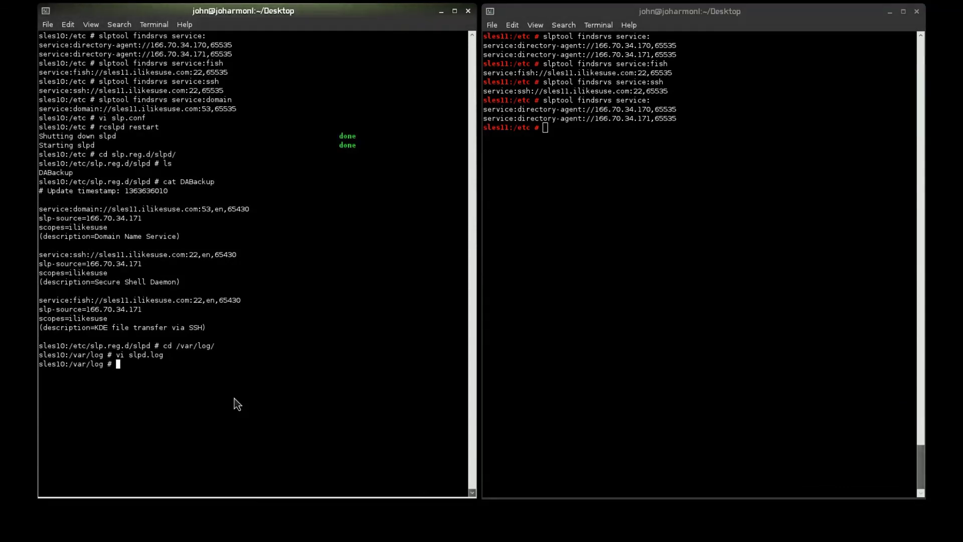
Clear the SLES10 terminal down to a bare /var/log prompt.
type("clear")
key("Return")
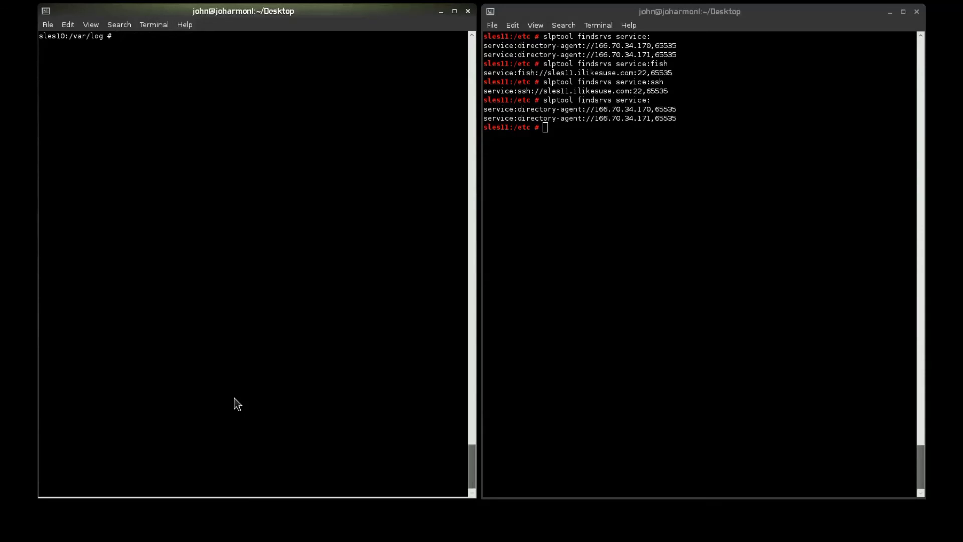